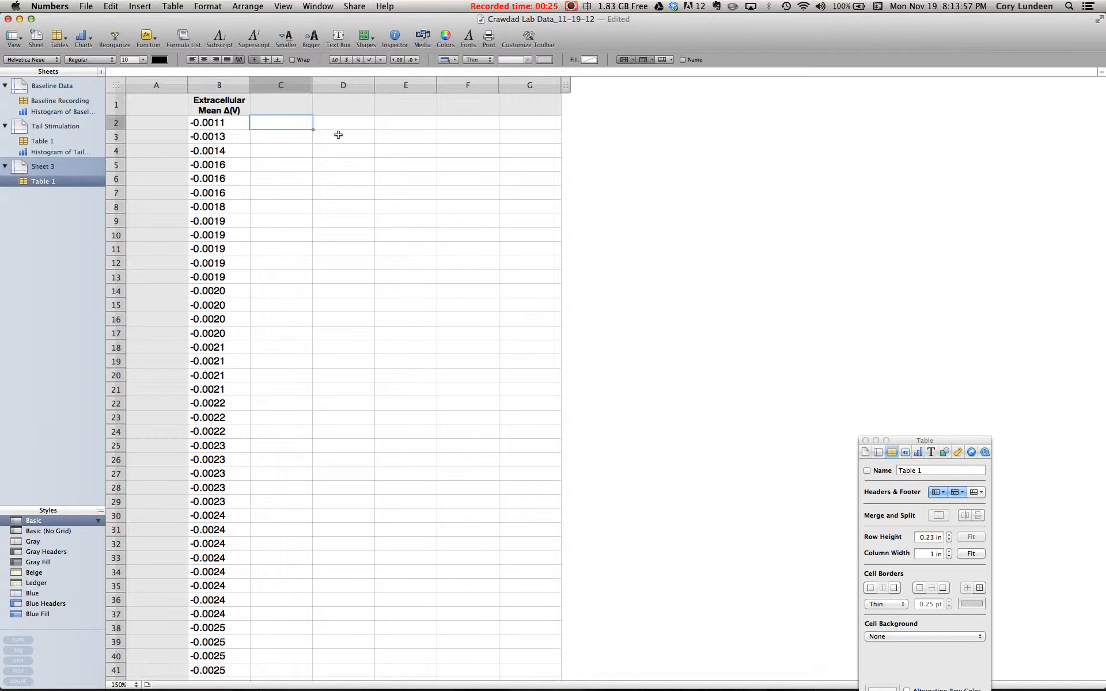
# Enter the formula =B2*10^6 in cell C2 to scale the first extracellular mean value
pyautogui.write('=')
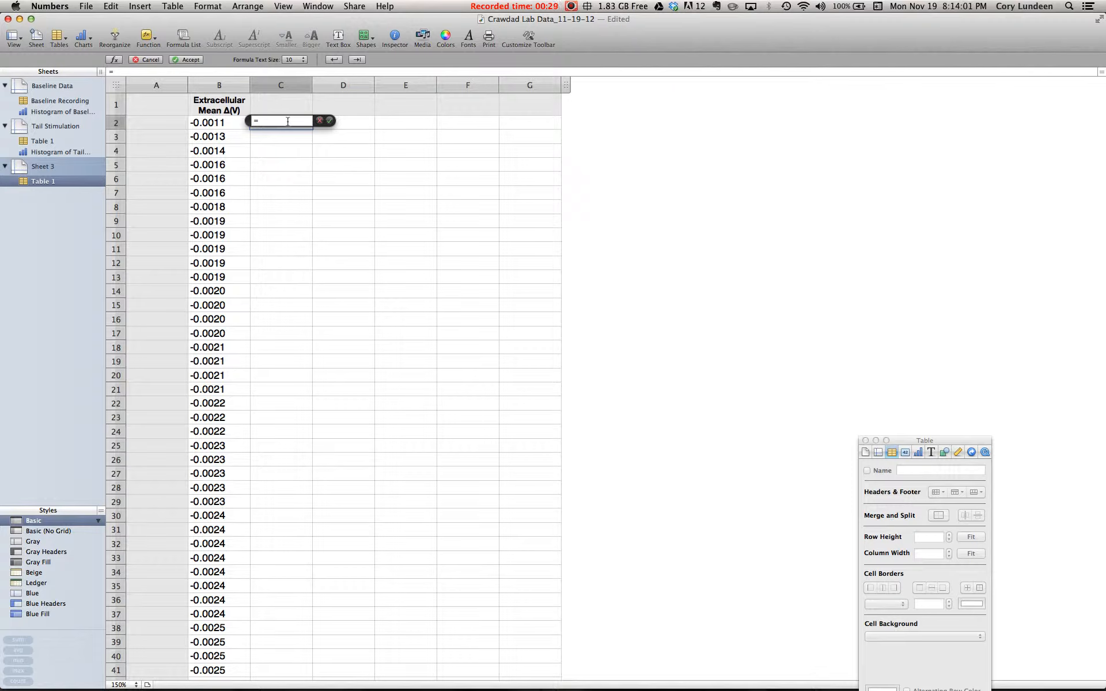
pyautogui.click(228, 124)
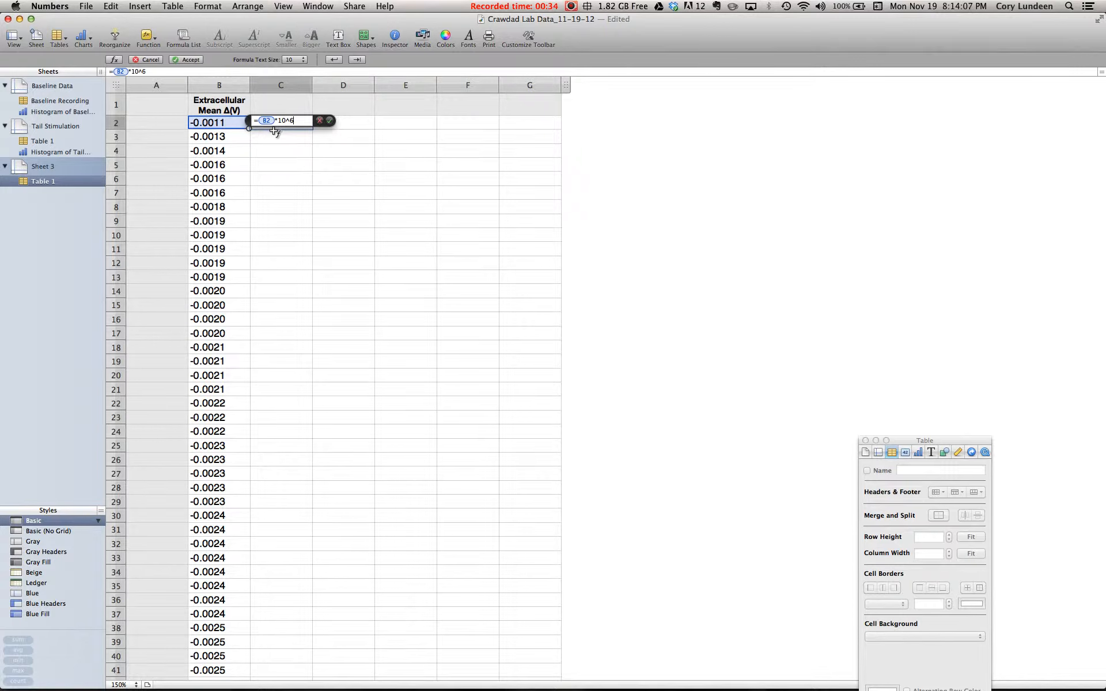
pyautogui.press('Return')
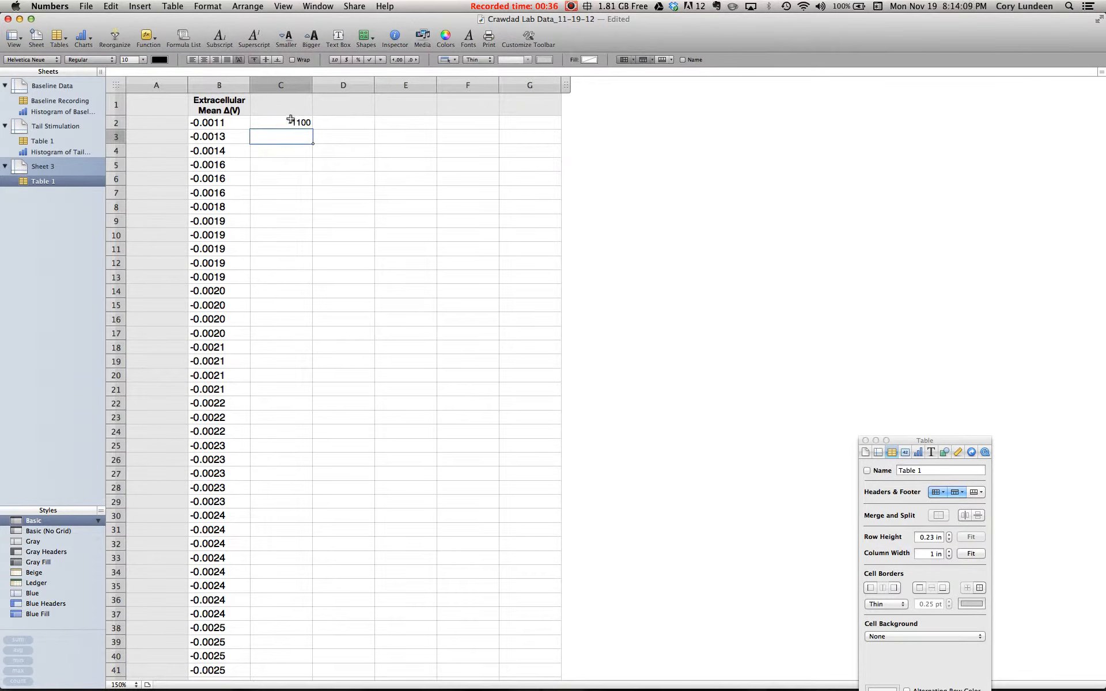
# Fill the C2 conversion formula down column C through row 204
pyautogui.click(279, 122)
pyautogui.moveTo(312, 130); pyautogui.dragTo(409, 688)
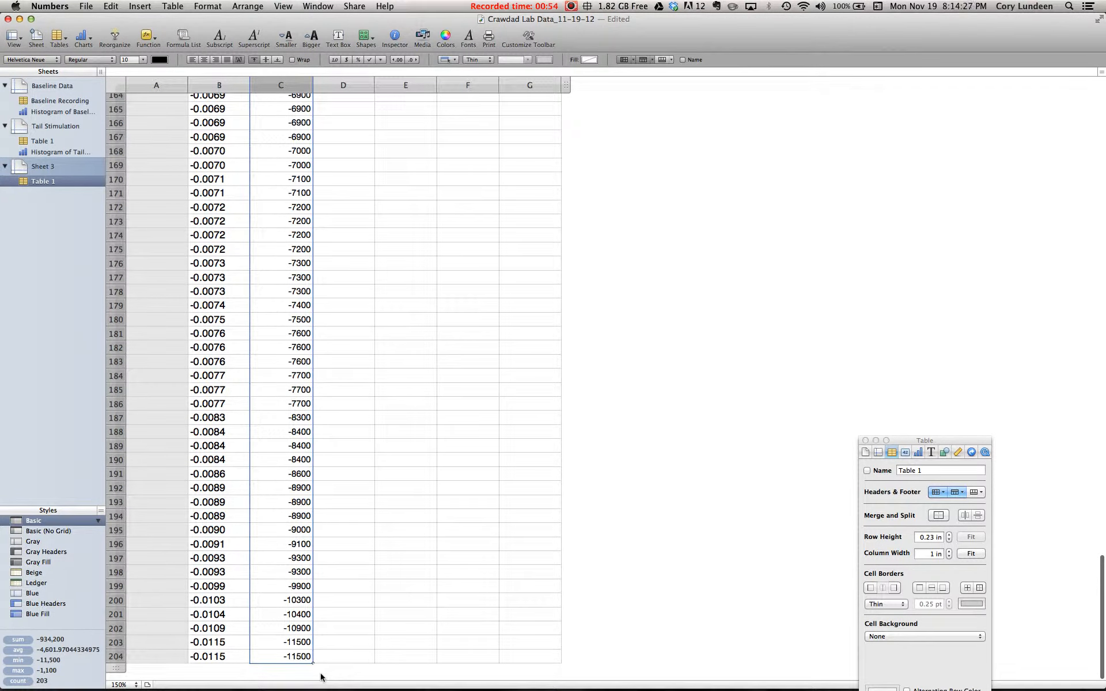
pyautogui.scroll(20, 591, 388)
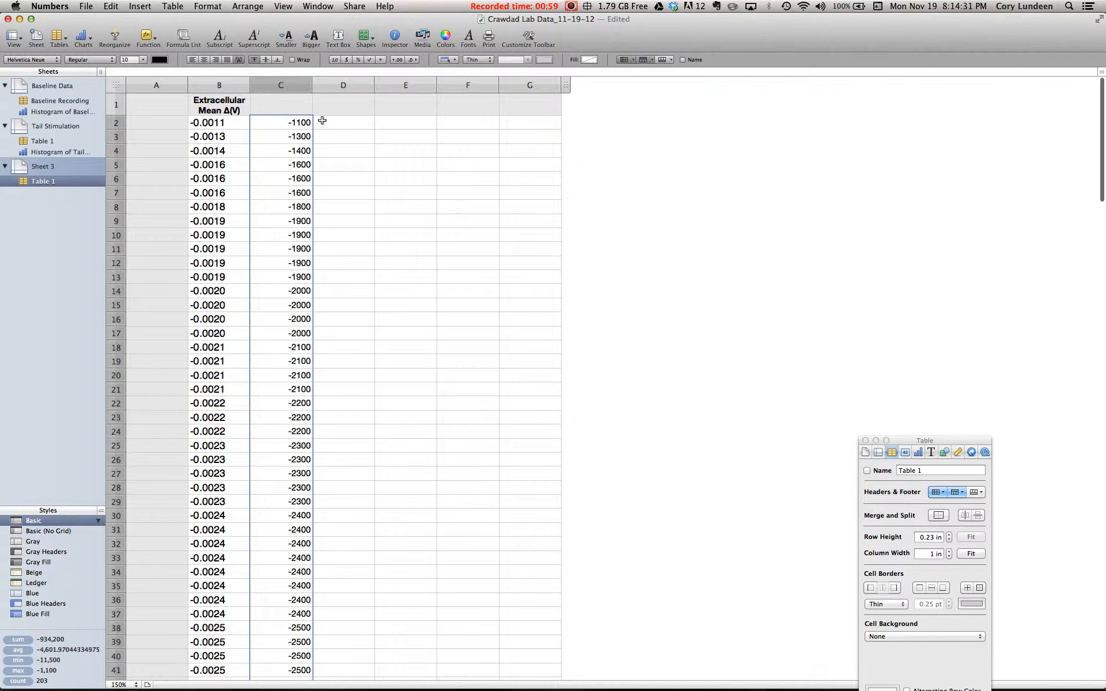
# Enter the first two bin values, -1000 in cell E2 and -1100 in cell E3
pyautogui.click(416, 125)
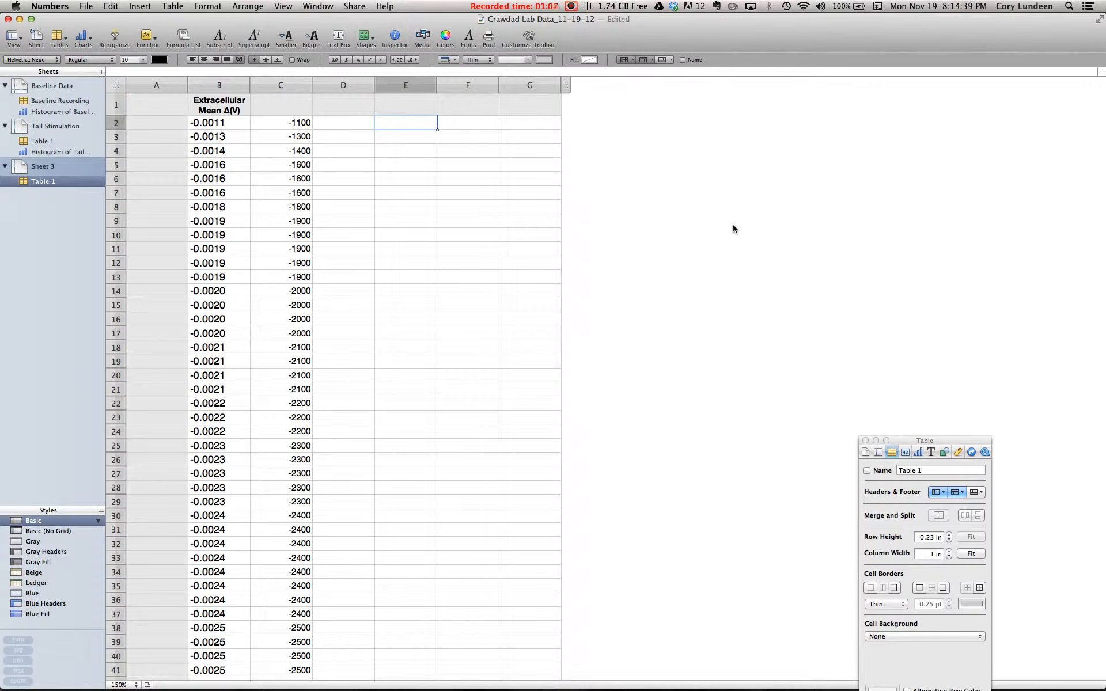
pyautogui.write('-1000')
pyautogui.press('Return')
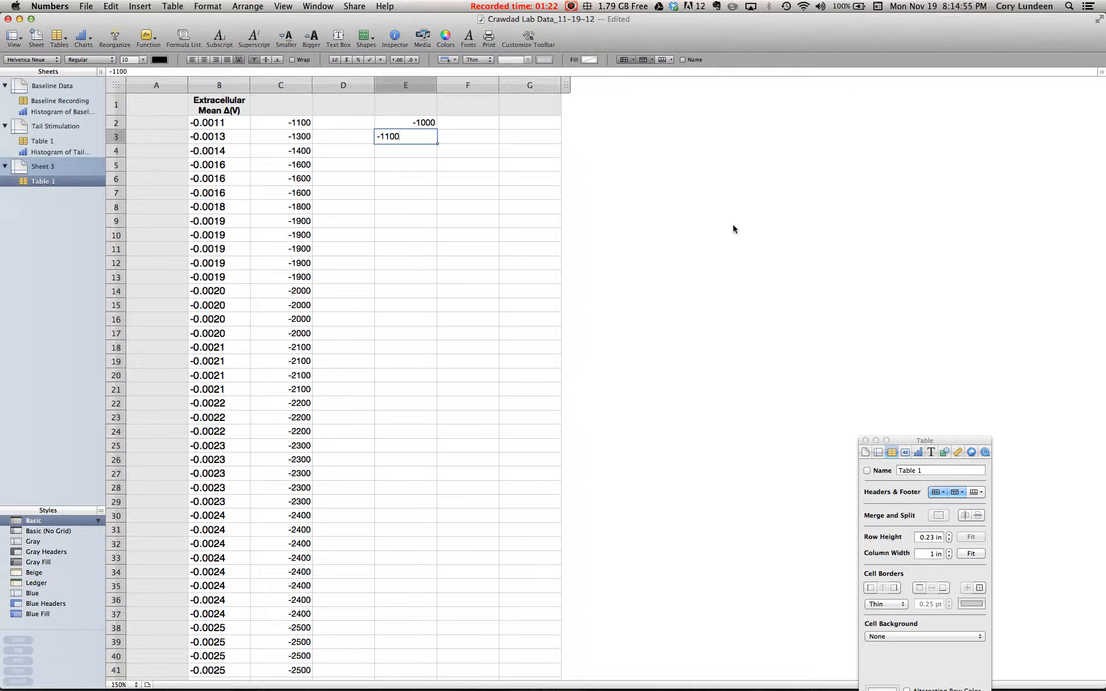
pyautogui.press('Return')
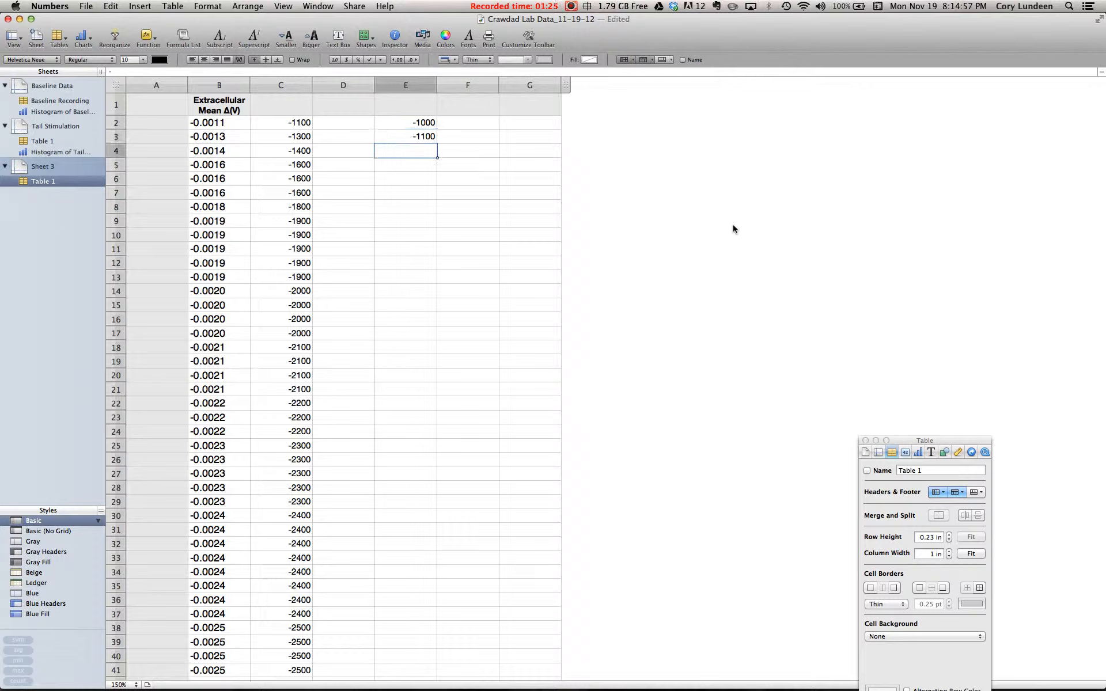
# Extend the bin series from E2:E3 down column E to -10000 in row 92
pyautogui.click(424, 125)
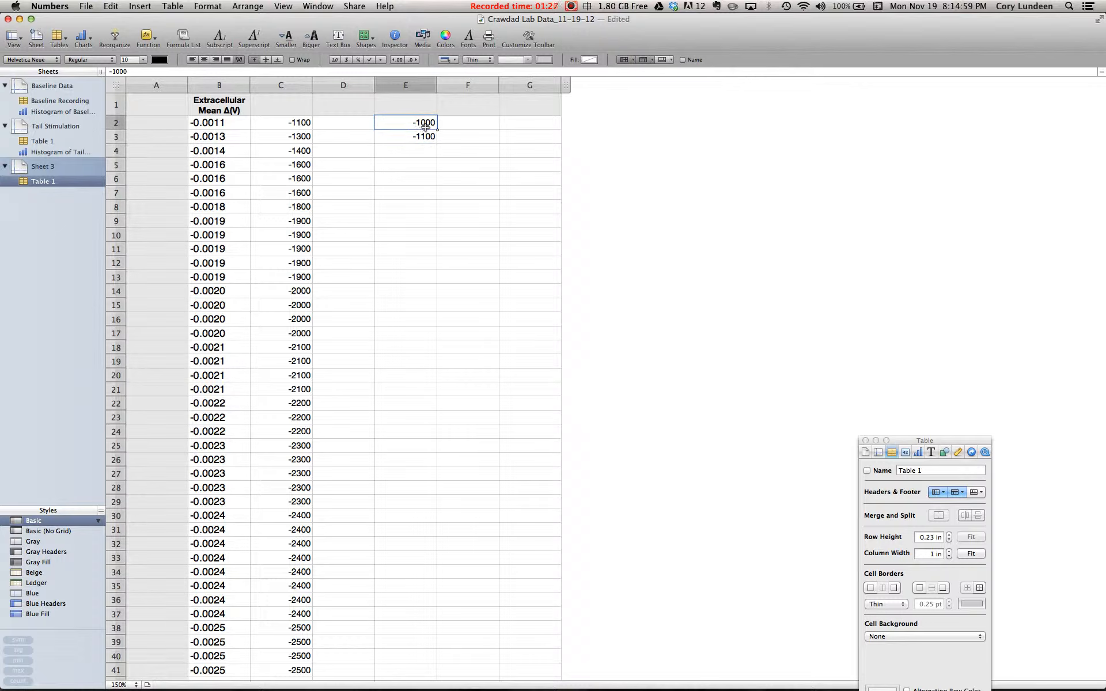
pyautogui.click(484, 125)
pyautogui.moveTo(422, 122); pyautogui.dragTo(421, 529)
pyautogui.moveTo(418, 409); pyautogui.dragTo(469, 71)
pyautogui.scroll(-10, 452, 367)
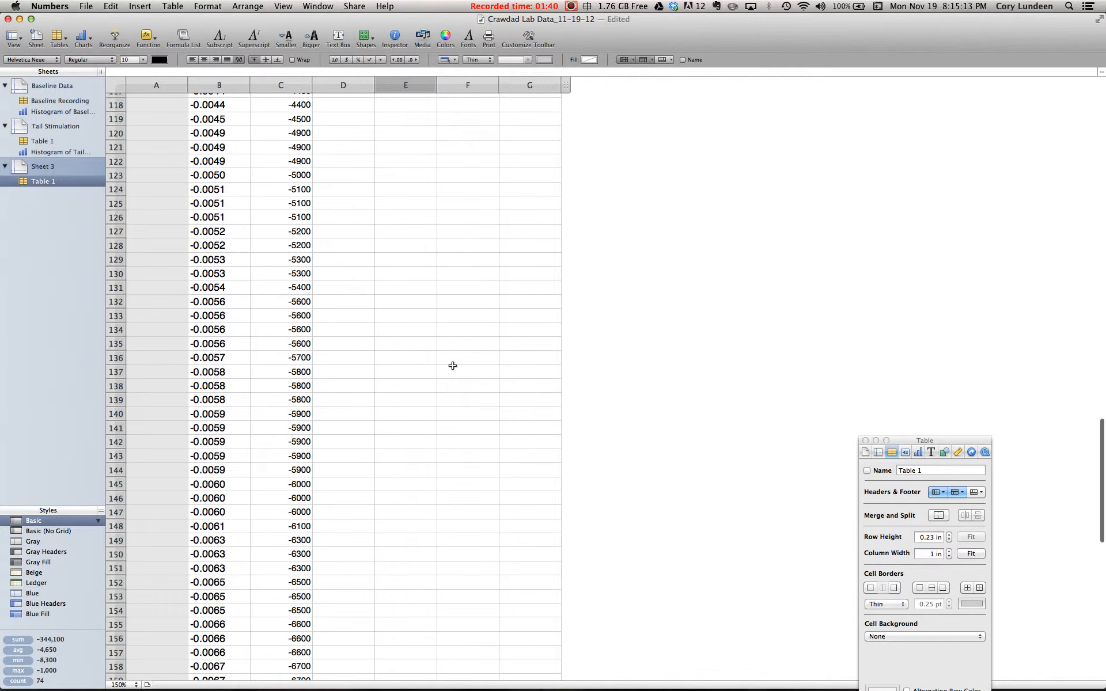
pyautogui.scroll(-10, 452, 365)
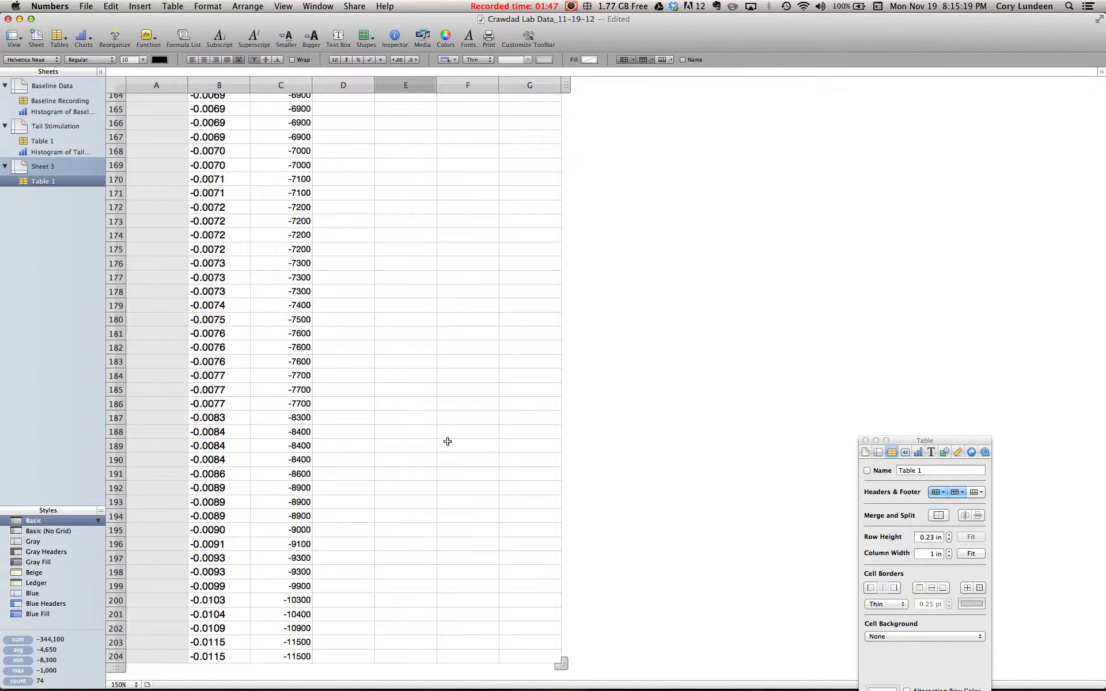
pyautogui.scroll(20, 449, 436)
pyautogui.scroll(-5, 448, 434)
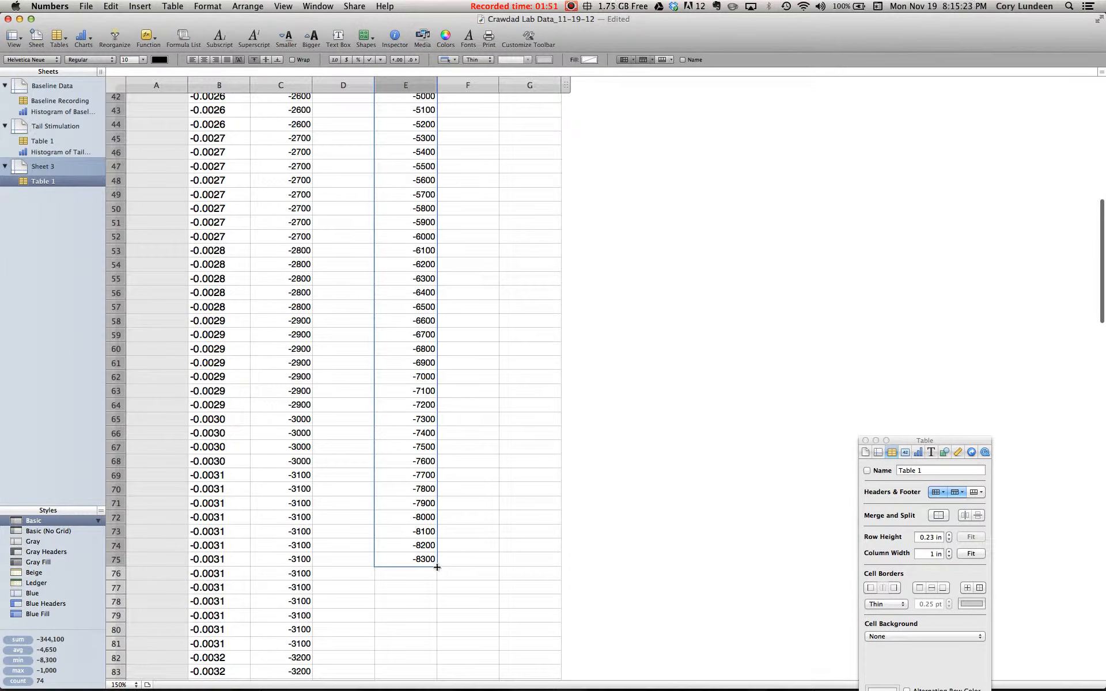
pyautogui.moveTo(437, 566); pyautogui.dragTo(437, 627)
pyautogui.scroll(15, 689, 357)
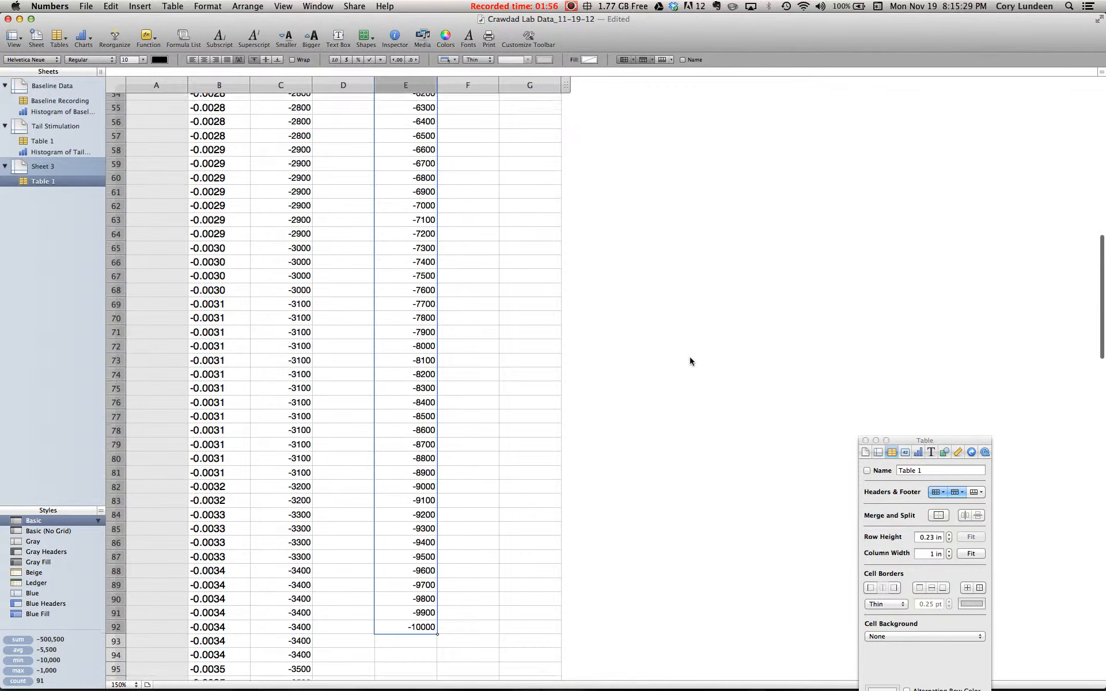
# Number the bins in column F, starting with 1, 2, 3 from F2 and filling the series down to 91 in row 92
pyautogui.click(458, 122)
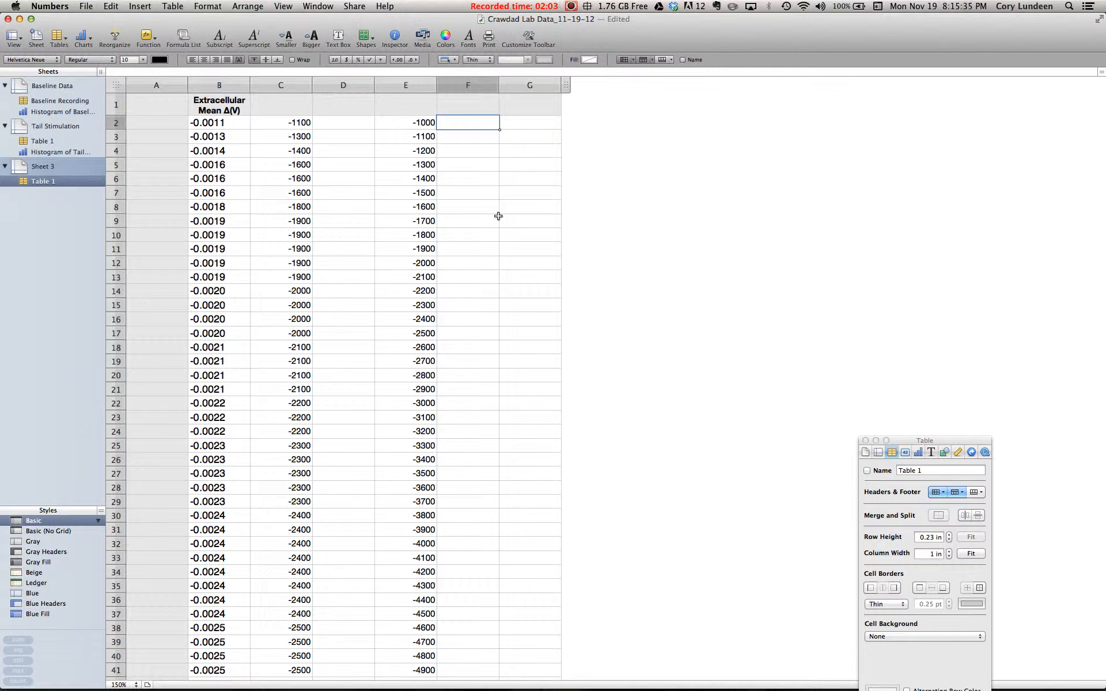
pyautogui.press('Return')
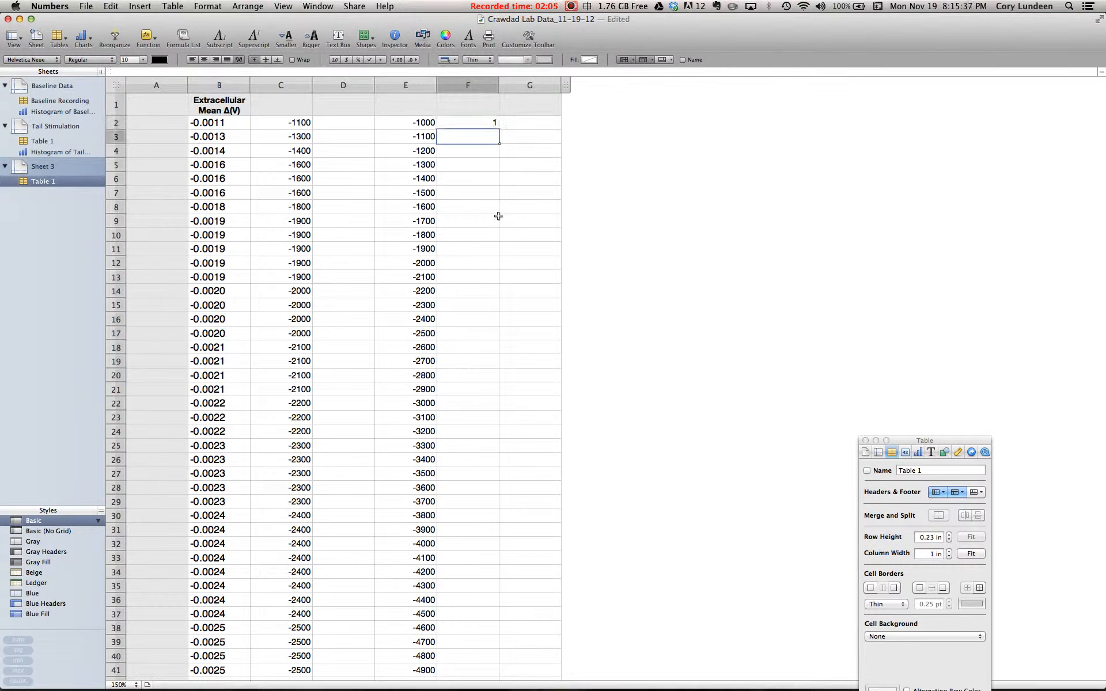
pyautogui.press('Return')
pyautogui.write('3')
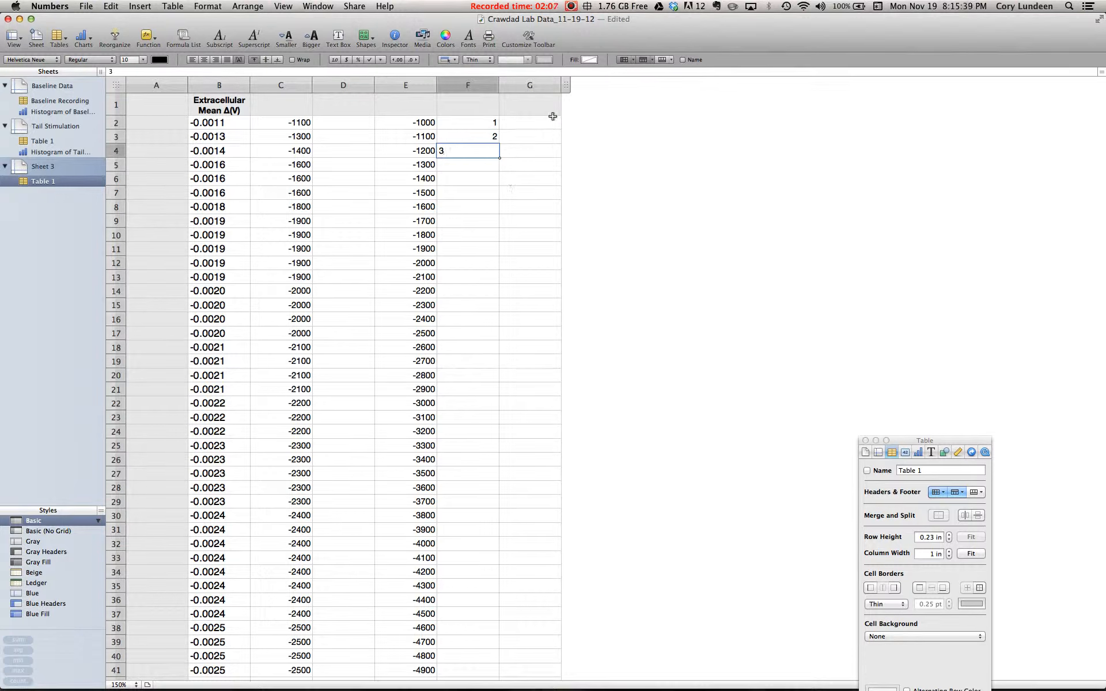
pyautogui.moveTo(491, 122); pyautogui.dragTo(456, 575)
pyautogui.scroll(15, 599, 403)
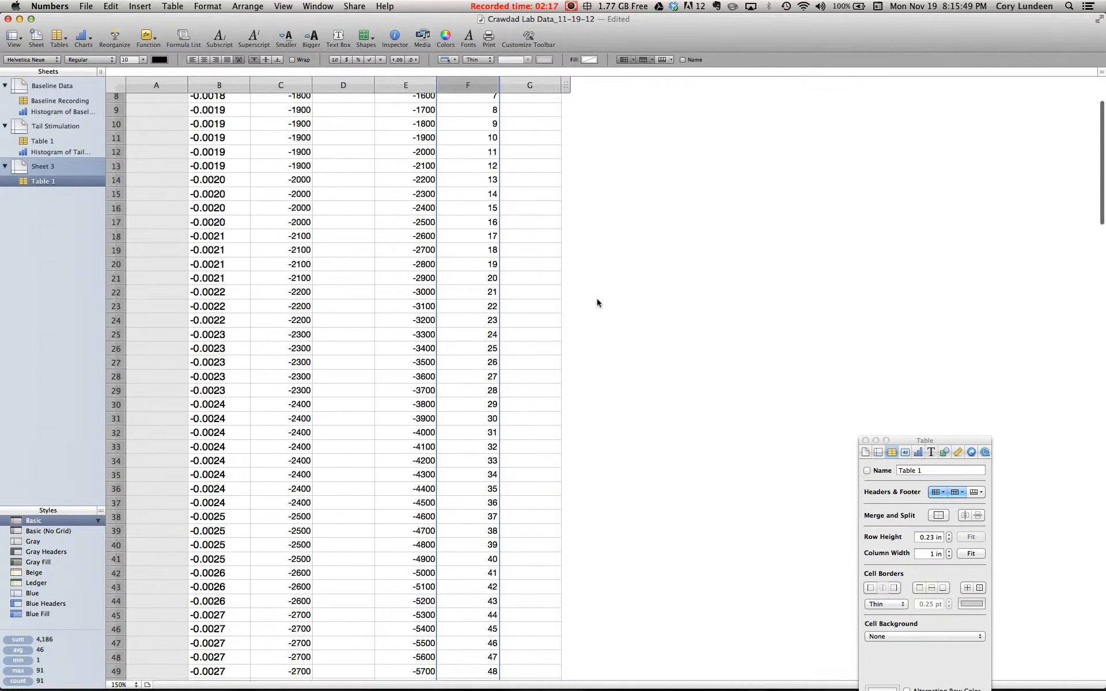
# Add column H to the table and begin the formula =INDEX(FREQUENCY( in cell G2
pyautogui.click(544, 123)
pyautogui.moveTo(565, 86); pyautogui.dragTo(597, 85)
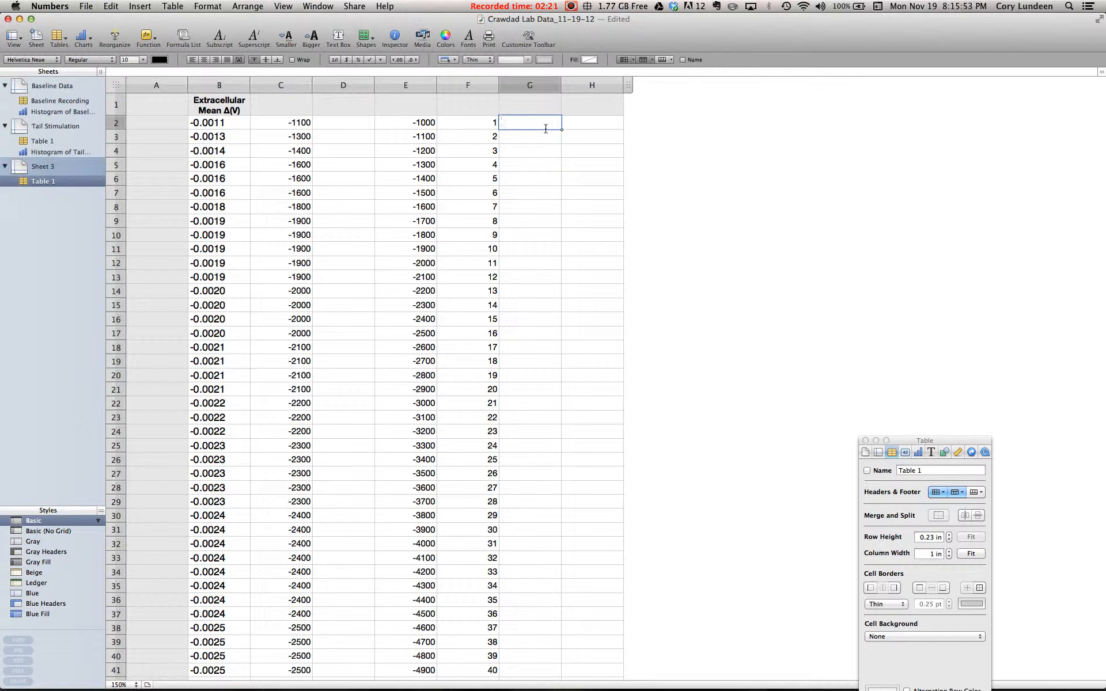
pyautogui.write('=')
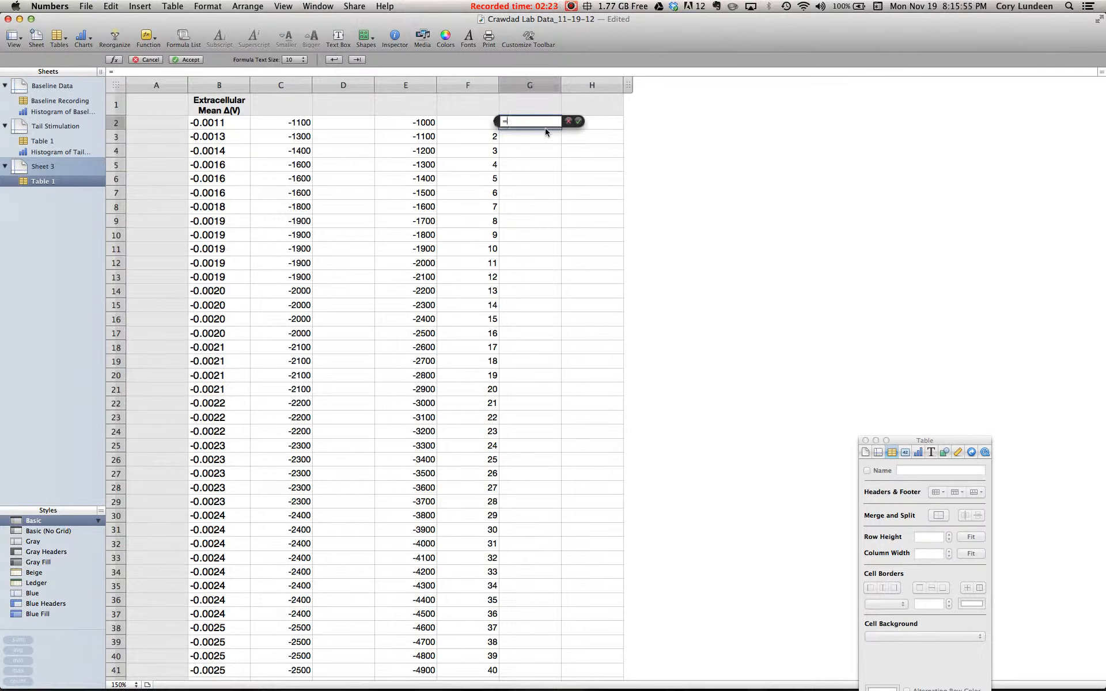
pyautogui.write('index(frequency(')
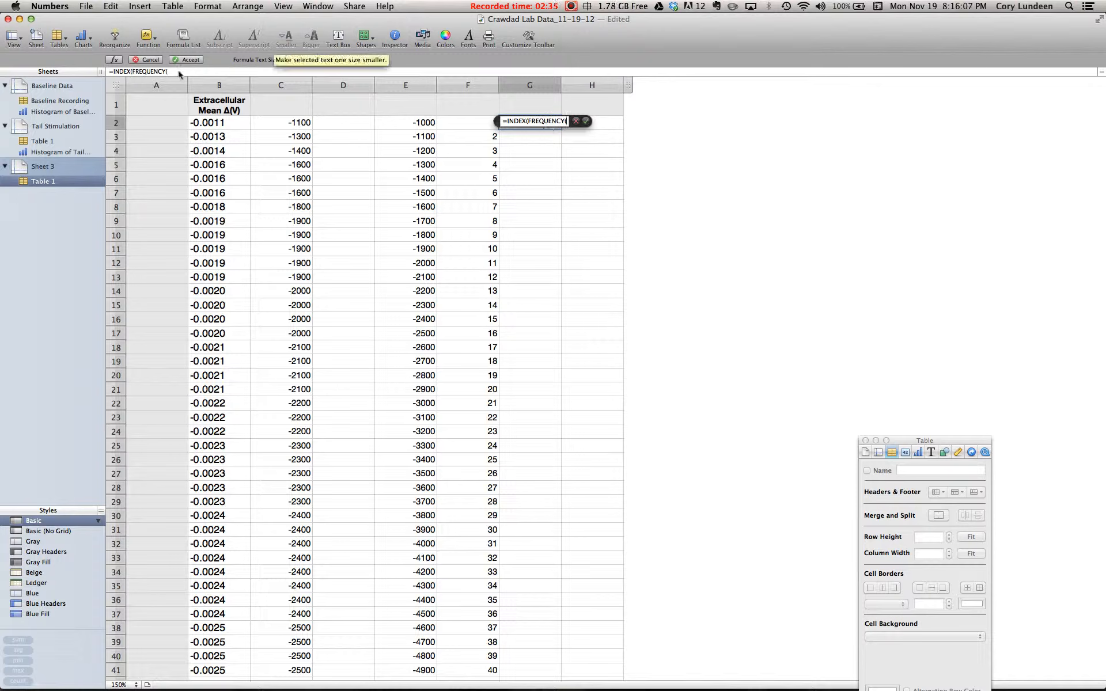
# Reference C2:C204 as the FREQUENCY data range and make it absolute as $C$2:$C$204
pyautogui.moveTo(281, 123); pyautogui.dragTo(288, 688)
pyautogui.scroll(20, 596, 299)
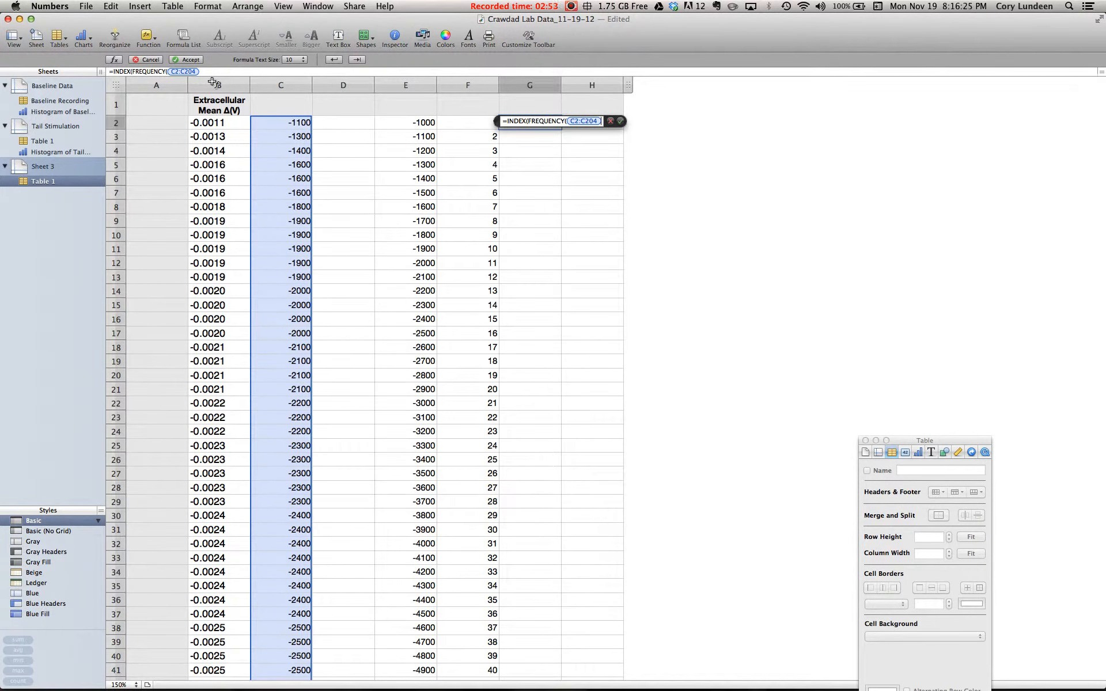
pyautogui.click(196, 72)
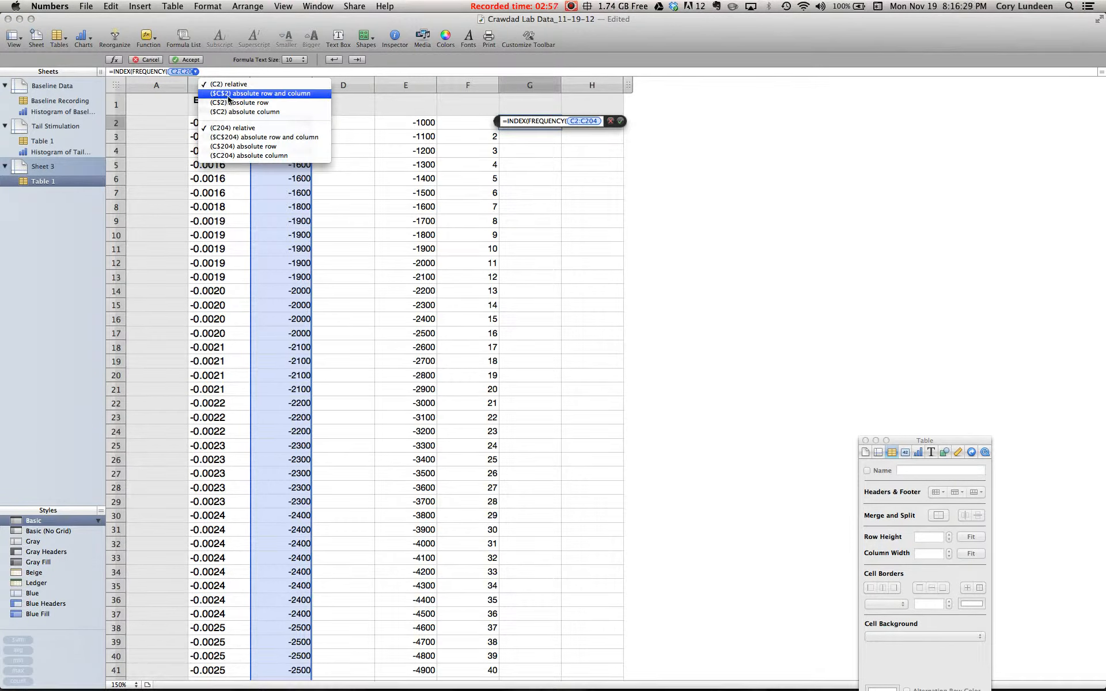
pyautogui.click(233, 94)
pyautogui.click(202, 72)
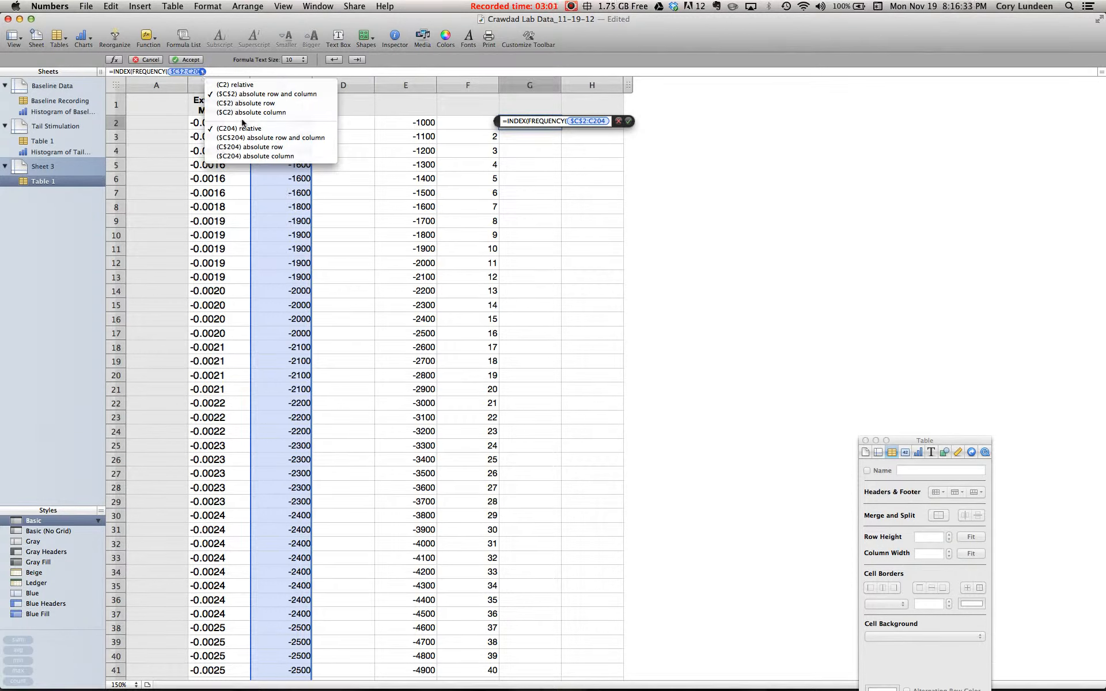
pyautogui.click(282, 142)
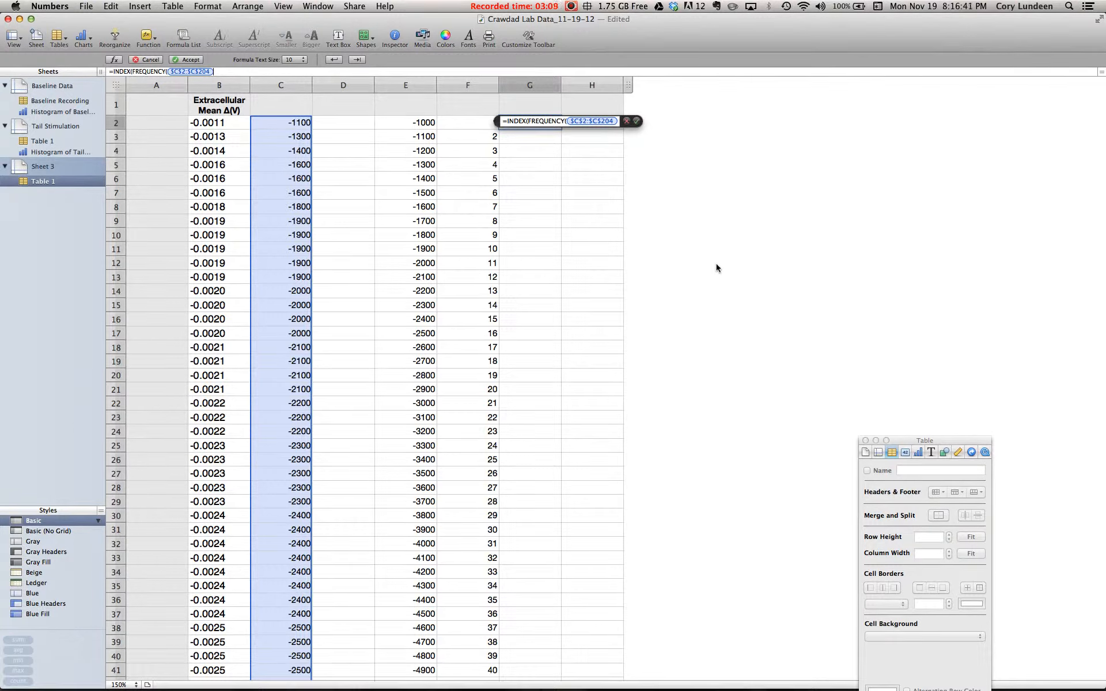
# Add bins E2:E92 as the second FREQUENCY argument and make the range absolute as $E$2:$E$92
pyautogui.write(',')
pyautogui.moveTo(405, 124); pyautogui.dragTo(415, 604)
pyautogui.scroll(15, 605, 432)
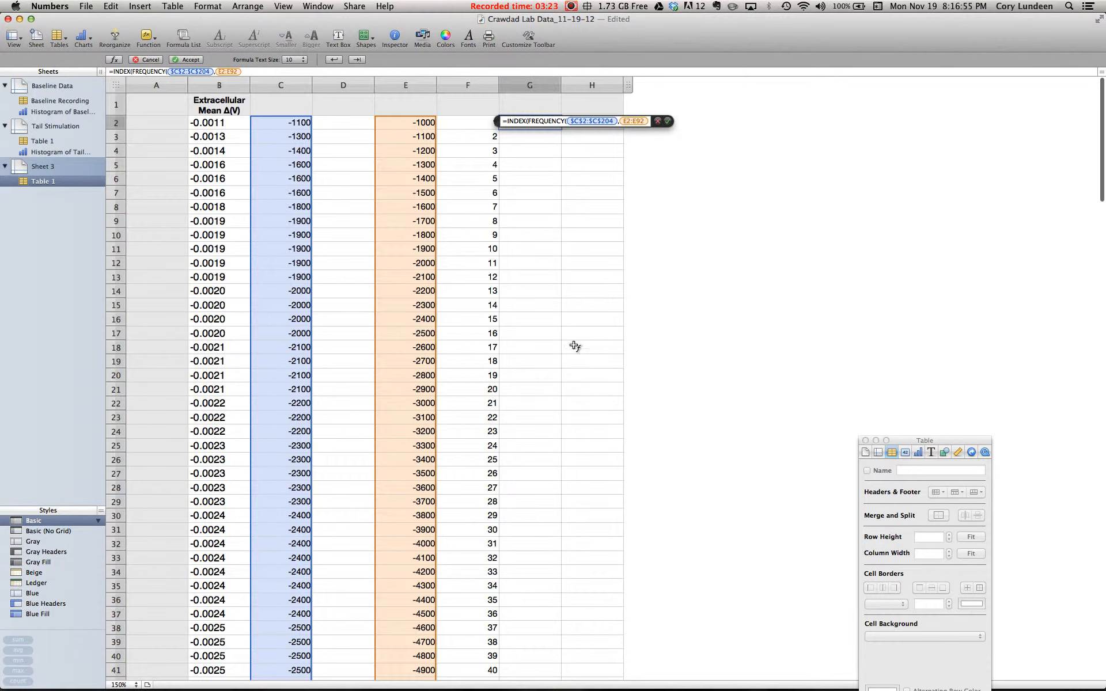
pyautogui.click(237, 71)
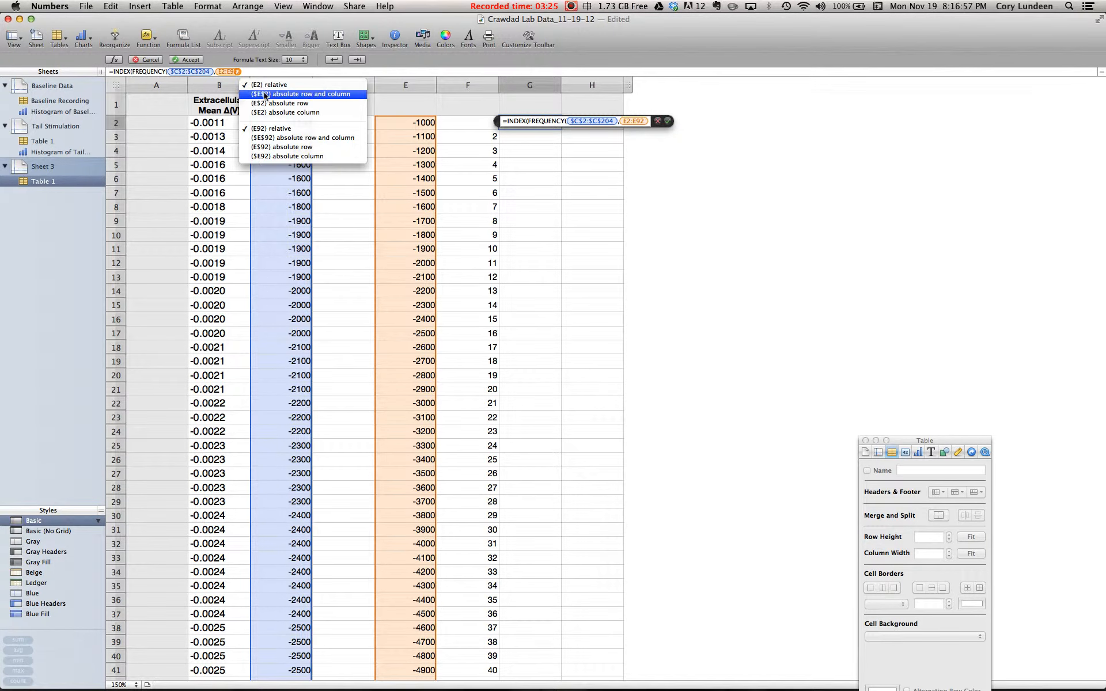
pyautogui.click(256, 93)
pyautogui.click(246, 72)
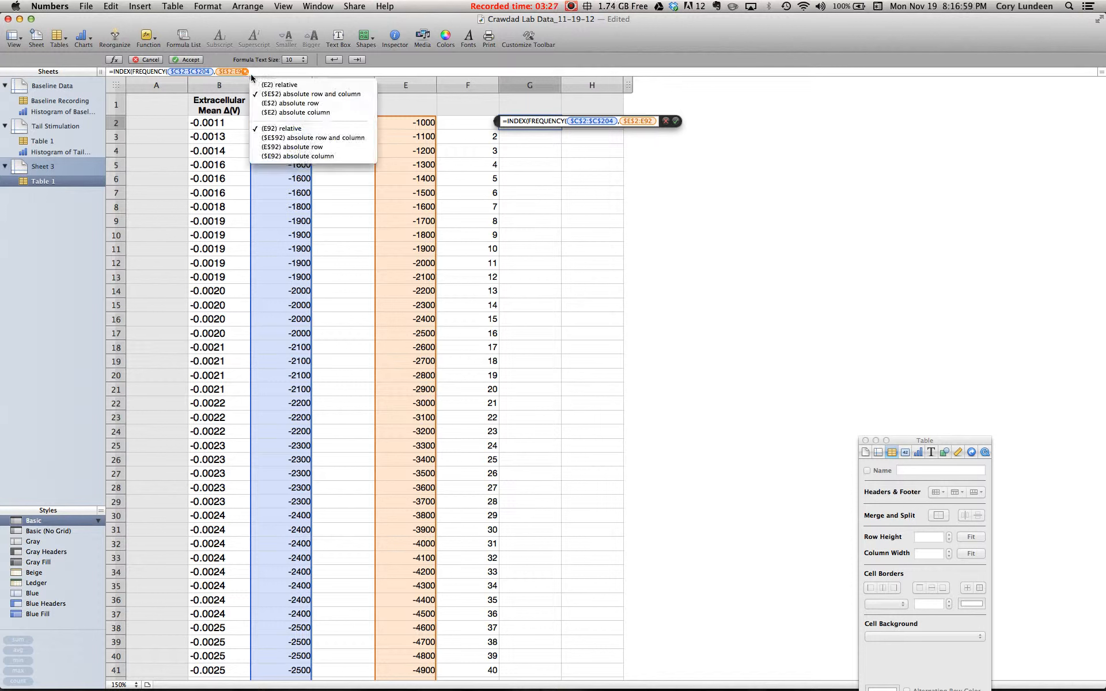
pyautogui.click(314, 139)
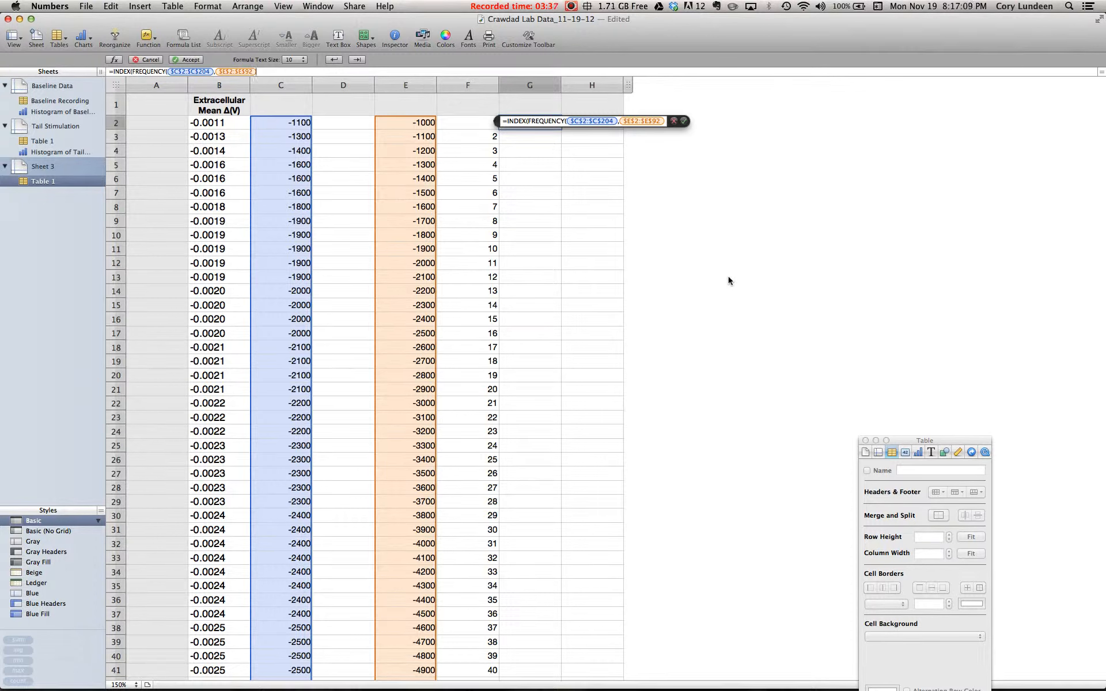
# Close the FREQUENCY function, use F2 as the INDEX argument, and complete the formula in G2
pyautogui.write('),')
pyautogui.click(458, 124)
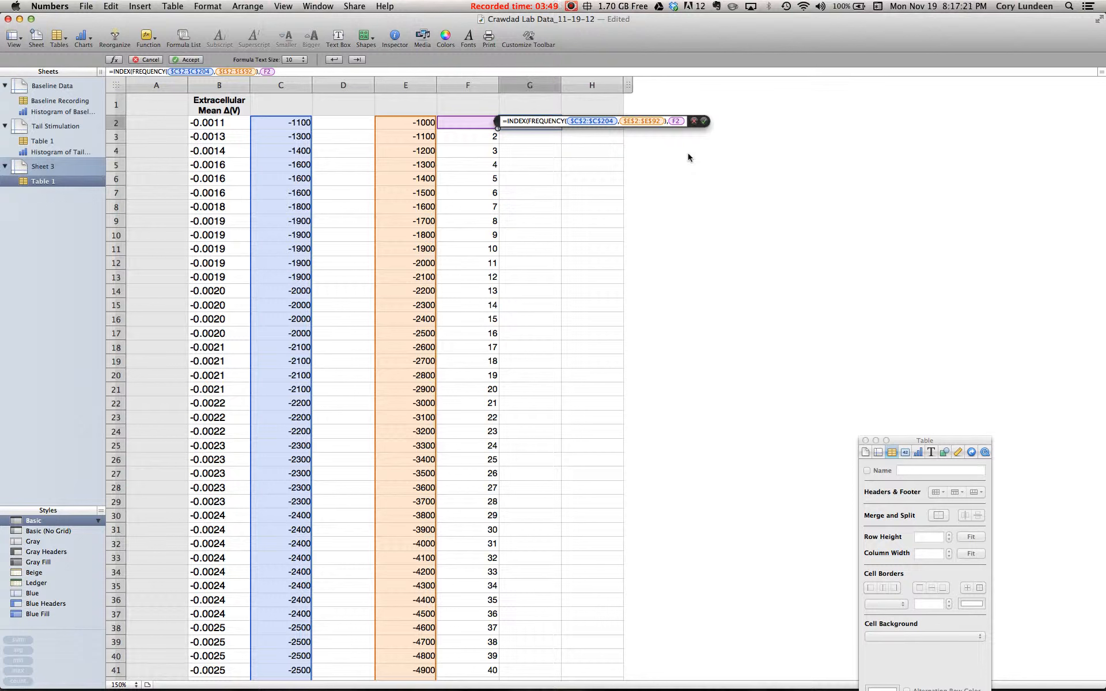
pyautogui.write(')')
pyautogui.press('Return')
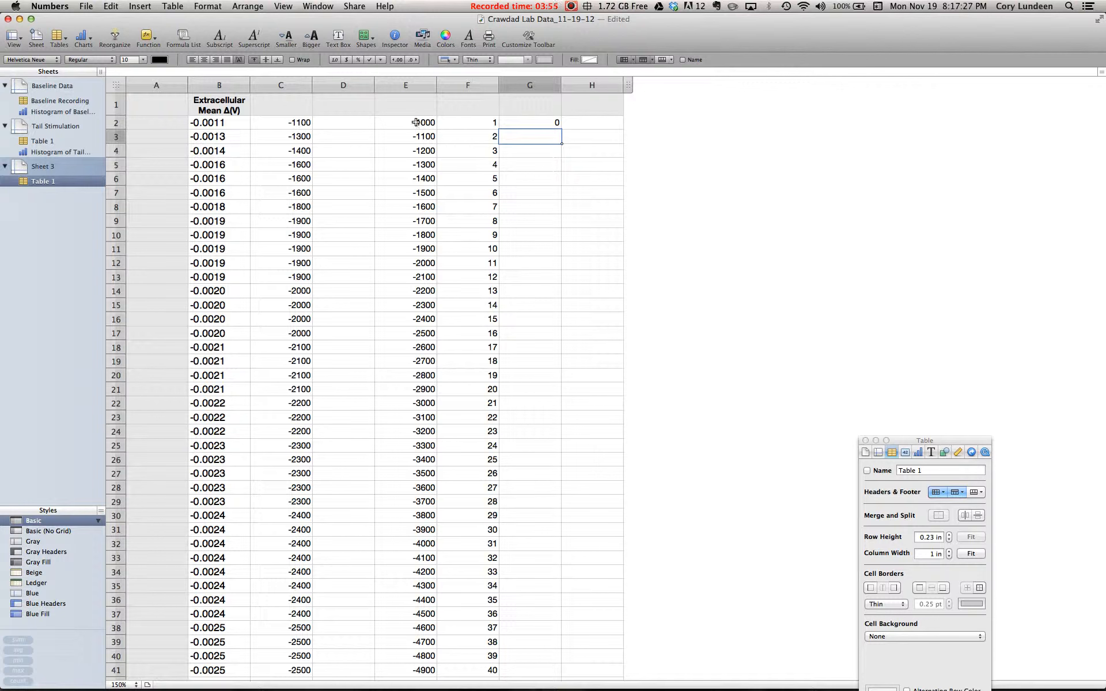
# Fill the G2 frequency formula down column G through row 92
pyautogui.click(553, 121)
pyautogui.moveTo(561, 129); pyautogui.dragTo(574, 554)
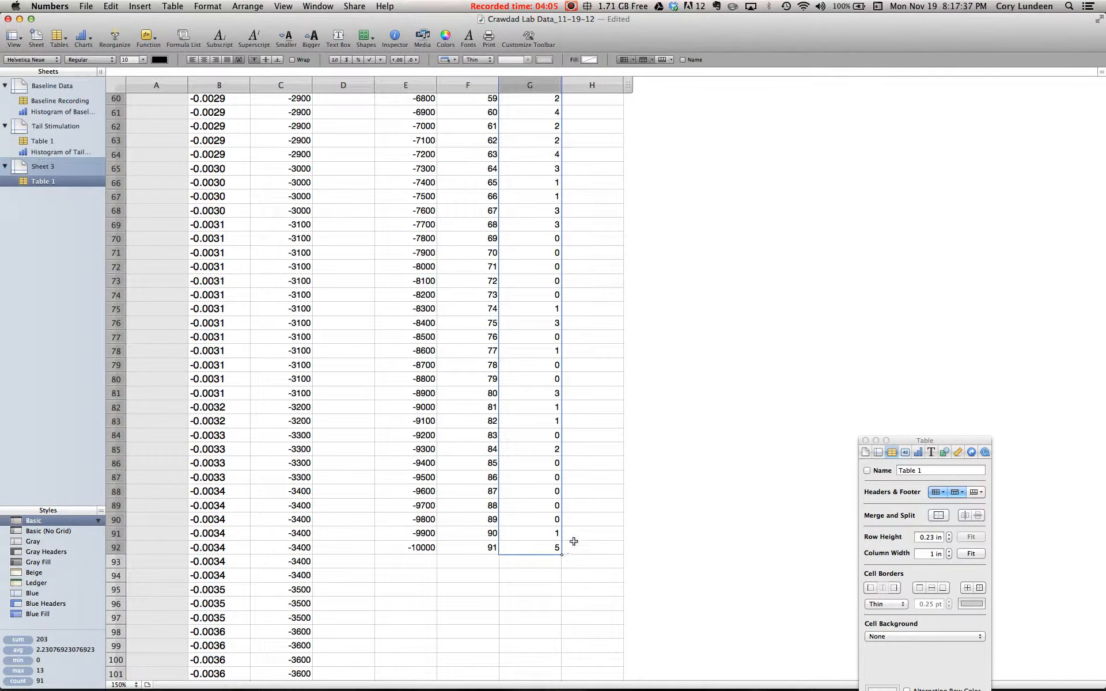
pyautogui.scroll(15, 576, 427)
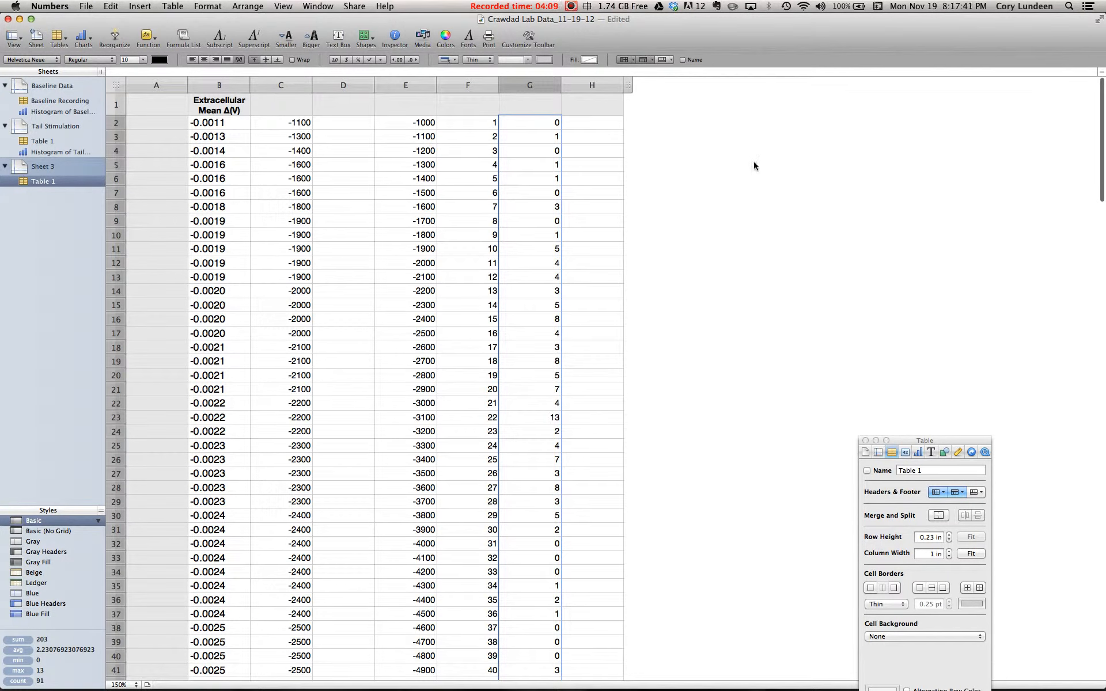
# Select the whole of column G and insert a chart of its frequency counts
pyautogui.click(580, 148)
pyautogui.moveTo(520, 126); pyautogui.dragTo(528, 671)
pyautogui.scroll(3, 597, 197)
pyautogui.click(542, 106)
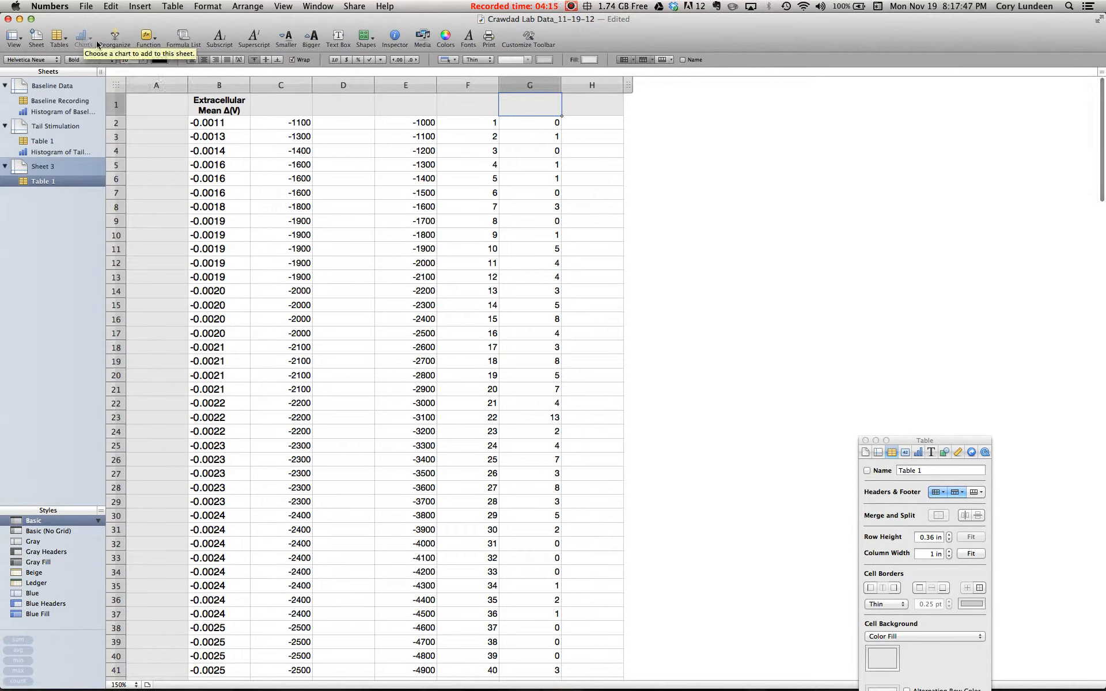
pyautogui.click(529, 87)
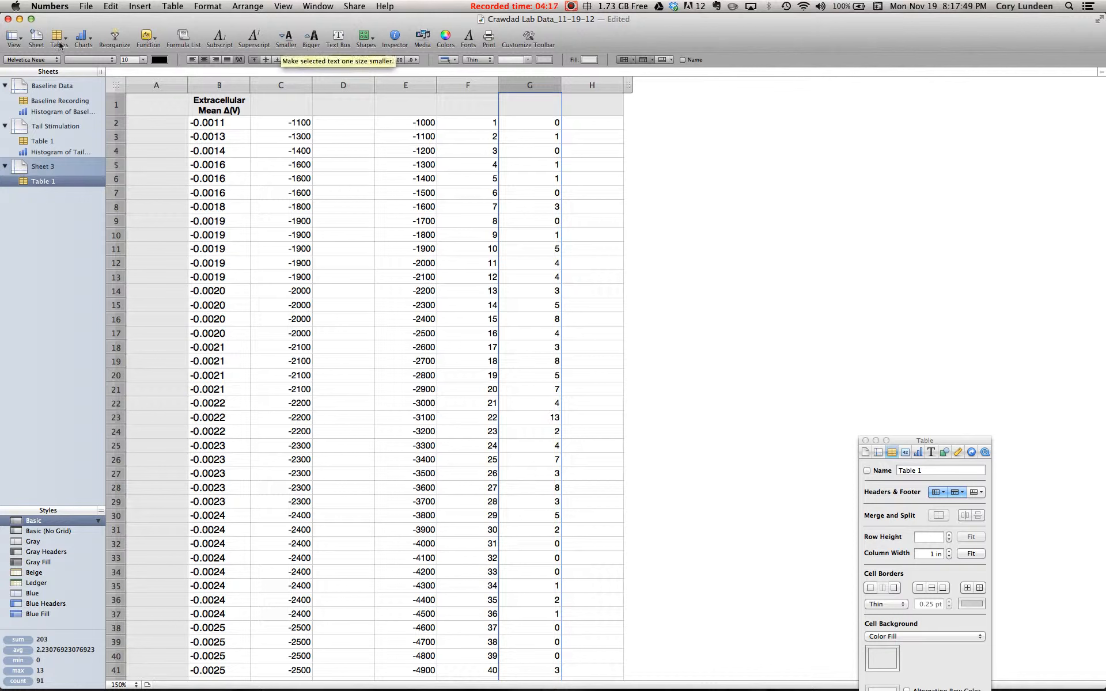
pyautogui.click(84, 39)
pyautogui.click(86, 55)
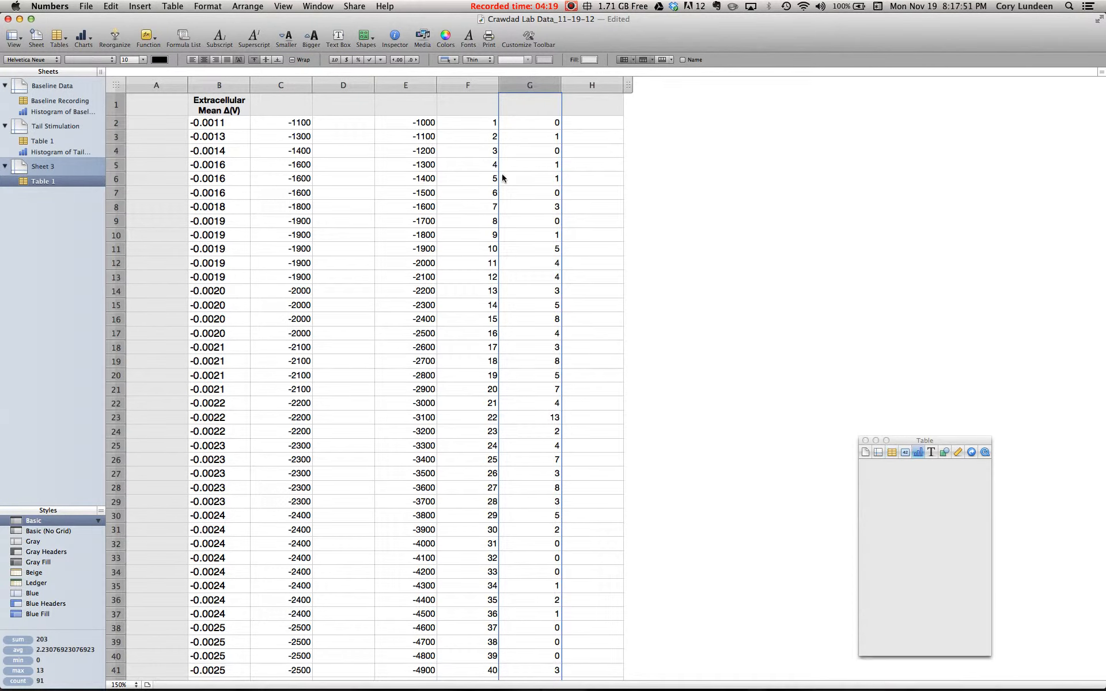
# Widen the chart and replace its category axis labels with the column E bins, range E2:E95
pyautogui.moveTo(944, 186); pyautogui.dragTo(1103, 186)
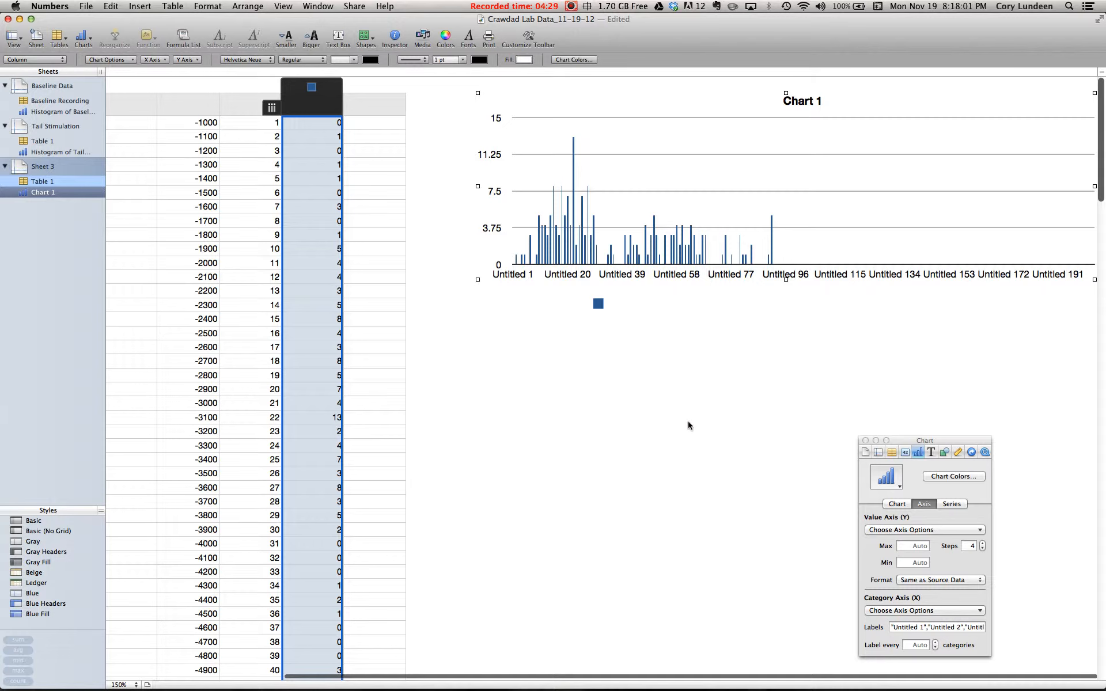
pyautogui.click(945, 629)
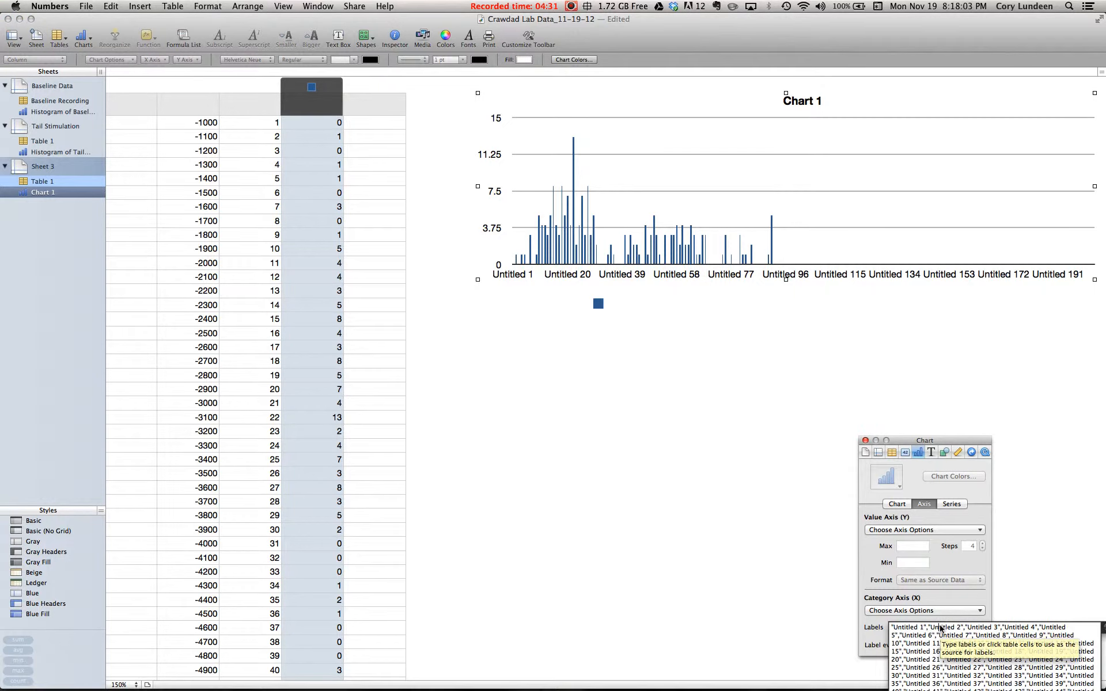
pyautogui.press('super+a')
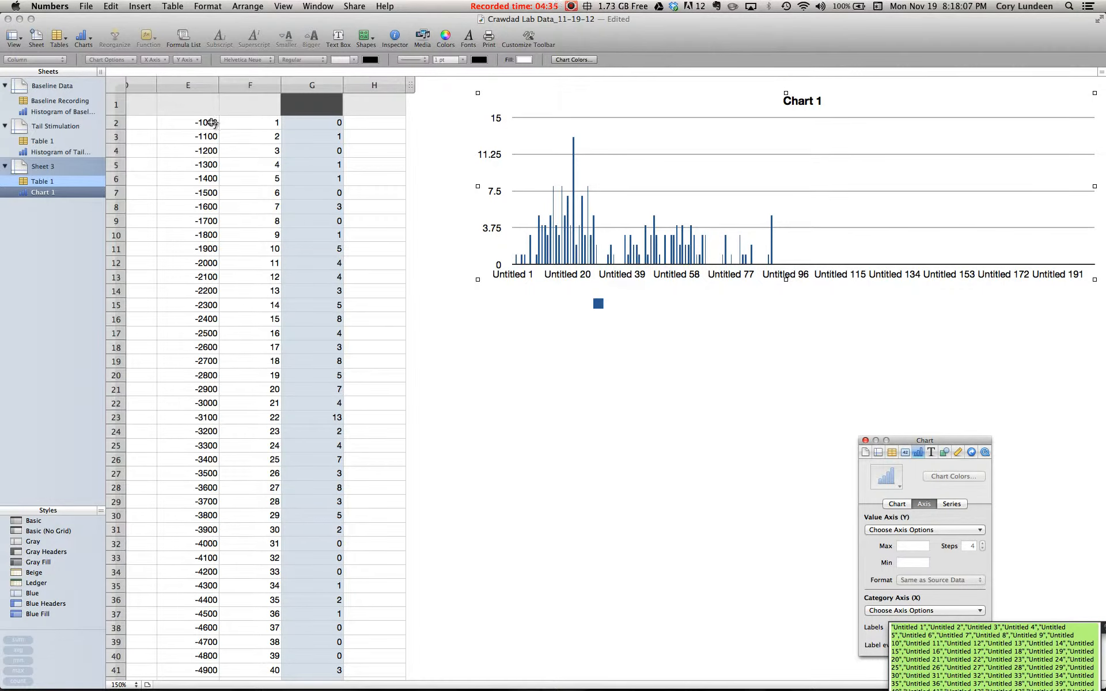
pyautogui.moveTo(211, 122); pyautogui.dragTo(356, 662)
pyautogui.moveTo(187, 688); pyautogui.dragTo(189, 688)
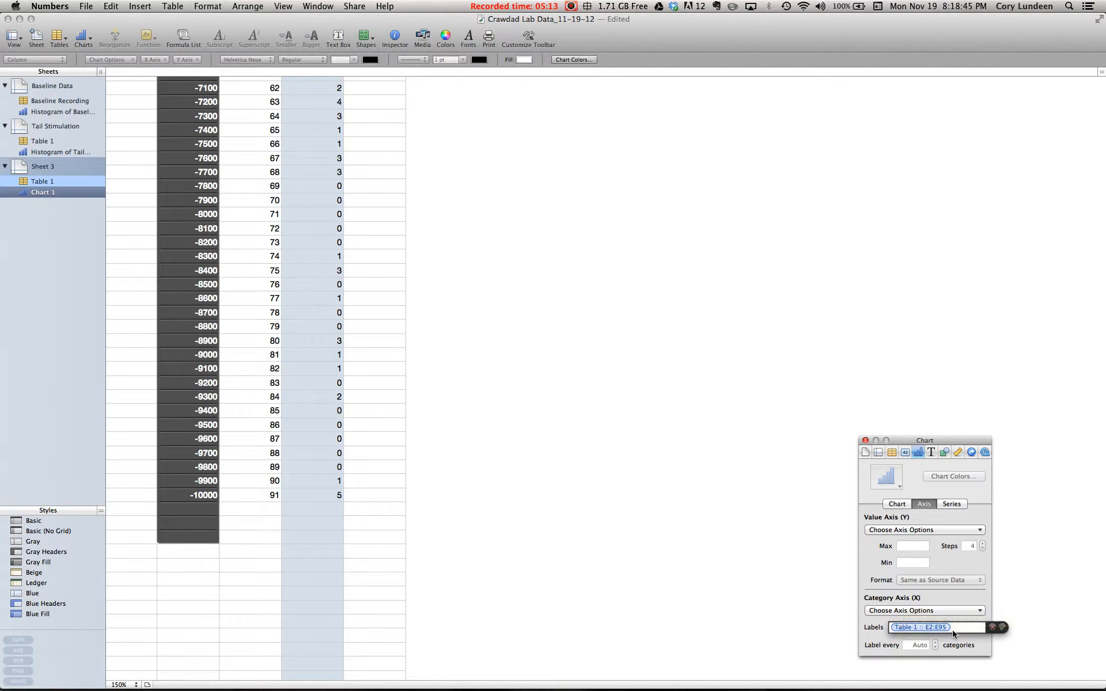
# Adjust the category label range to Table 1 cells E1:E94 and apply it to the chart
pyautogui.moveTo(201, 541); pyautogui.dragTo(200, 518)
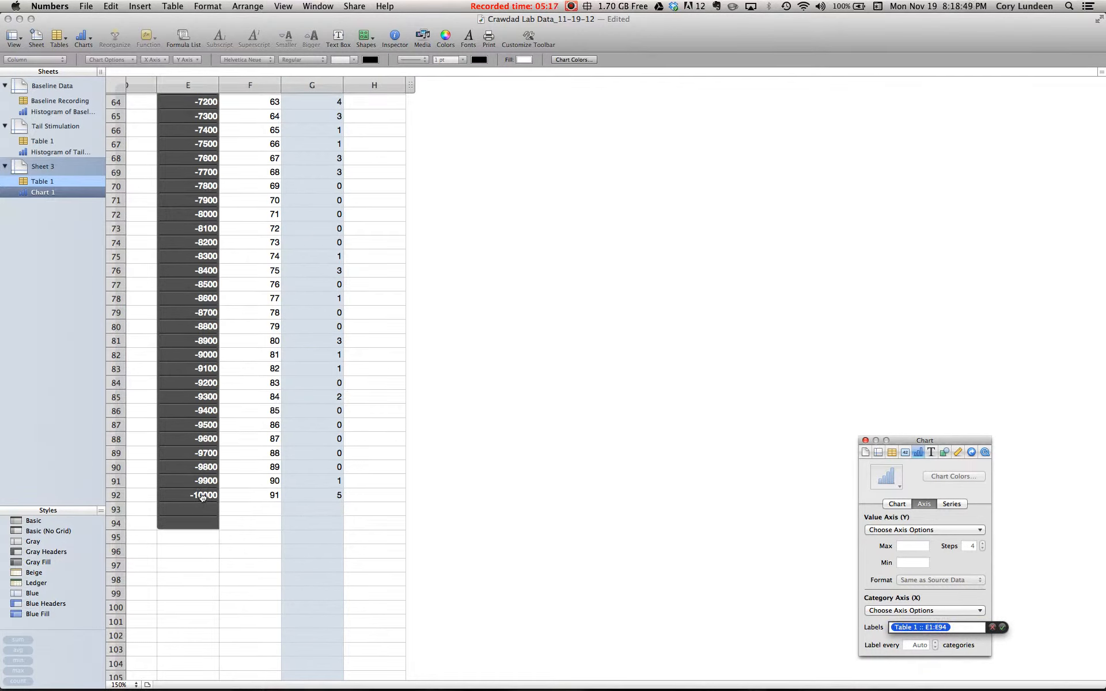
pyautogui.moveTo(207, 479)
pyautogui.mouseDown()
pyautogui.moveTo(204, 576)
pyautogui.moveTo(196, 474)
pyautogui.mouseUp()
pyautogui.click(971, 629)
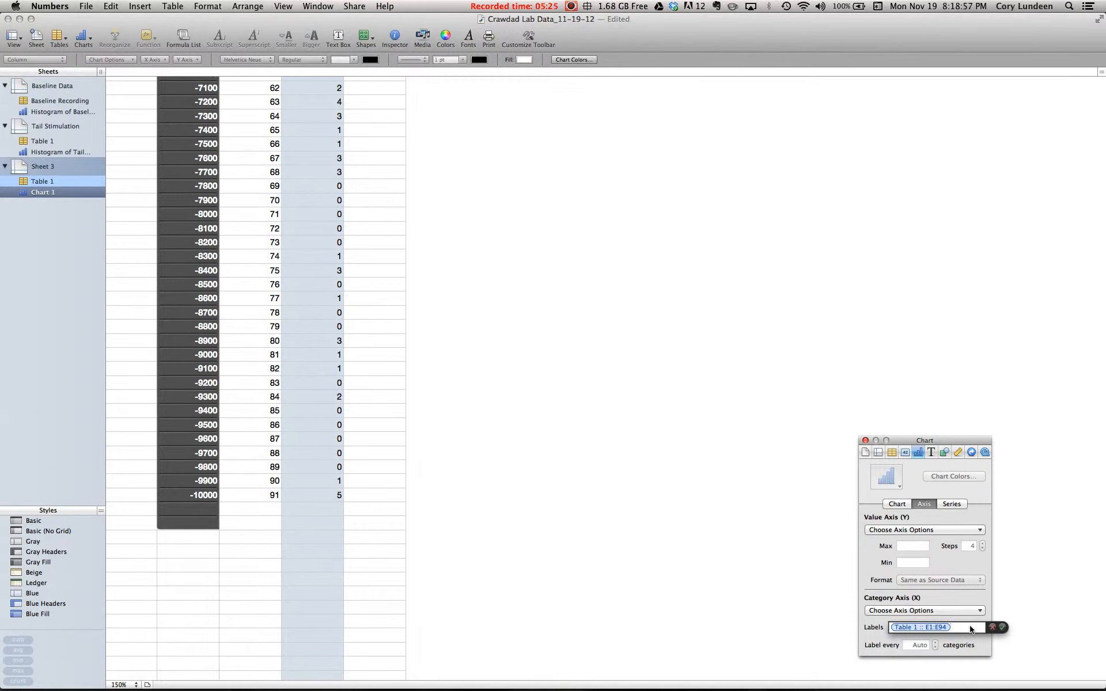
pyautogui.press('Return')
pyautogui.scroll(10, 723, 499)
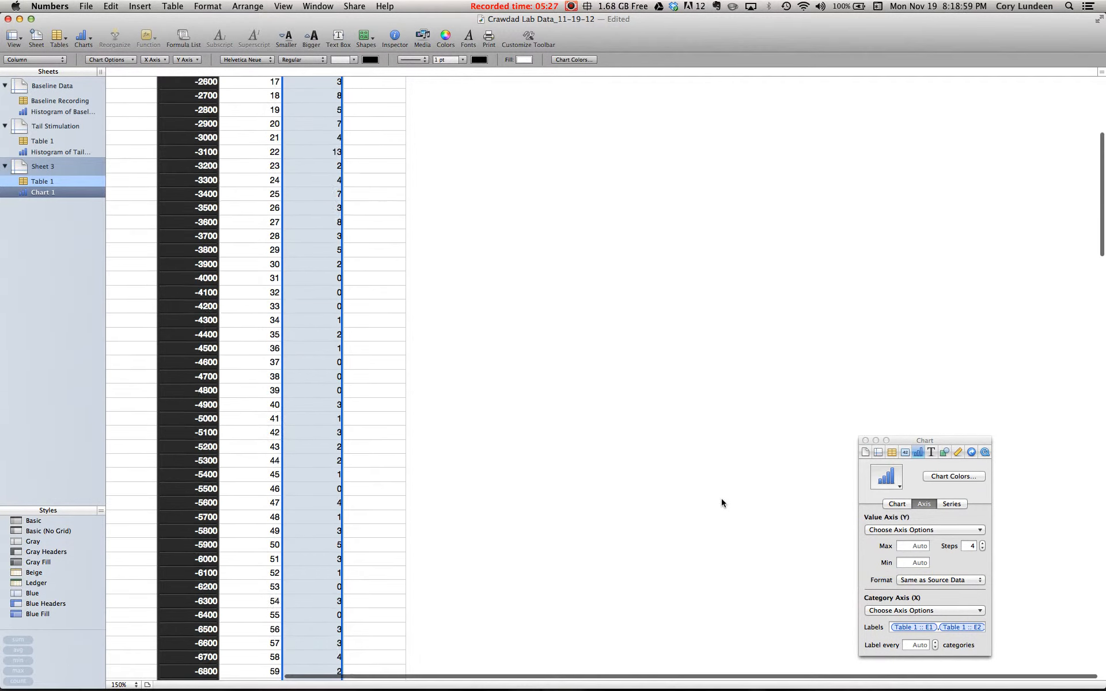
pyautogui.scroll(6, 721, 499)
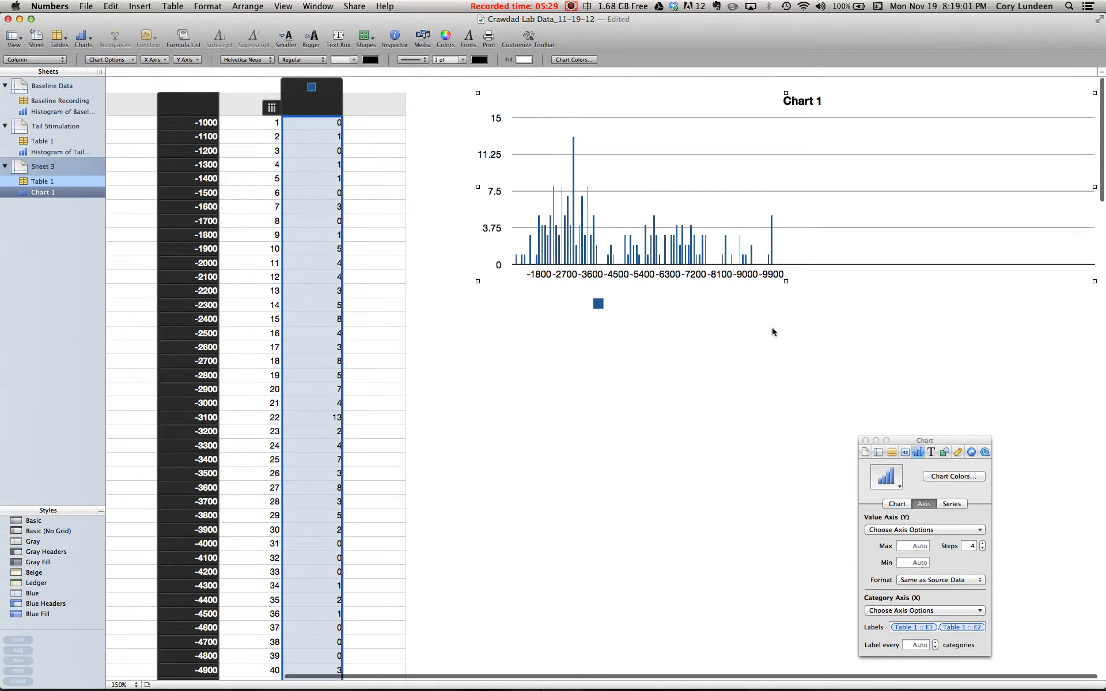
# Inspect the chart's bars and the empty part of its plot area beyond the last bin
pyautogui.click(843, 242)
pyautogui.scroll(-3, 511, 409)
pyautogui.scroll(3, 485, 410)
pyautogui.click(691, 242)
pyautogui.click(869, 247)
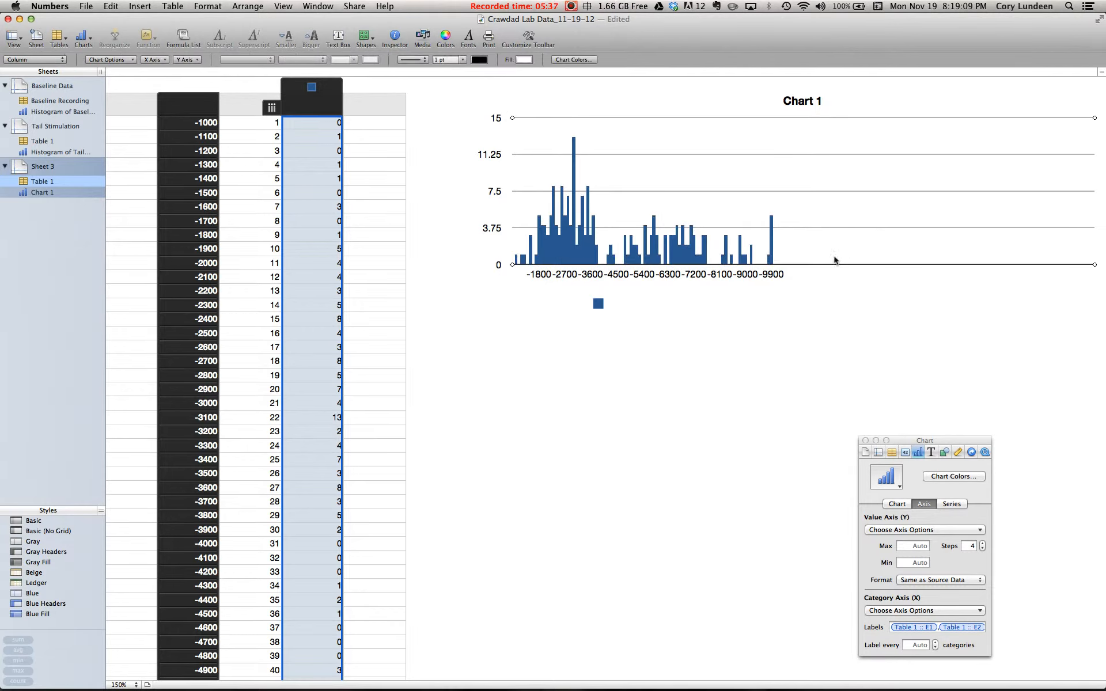
pyautogui.click(771, 240)
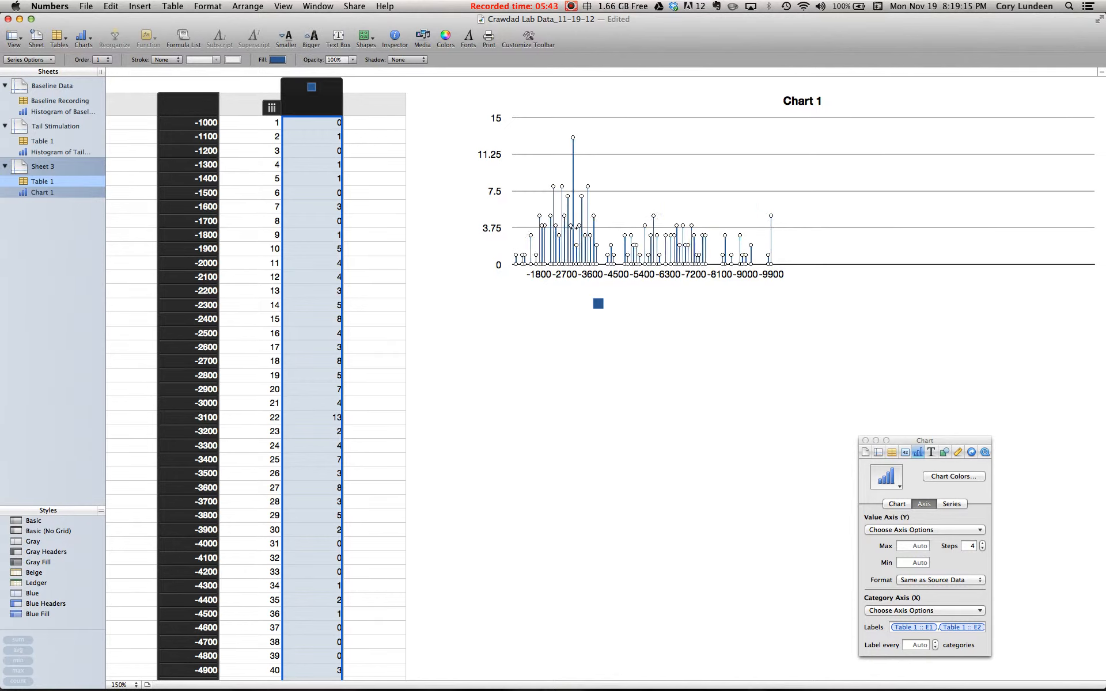
pyautogui.click(820, 250)
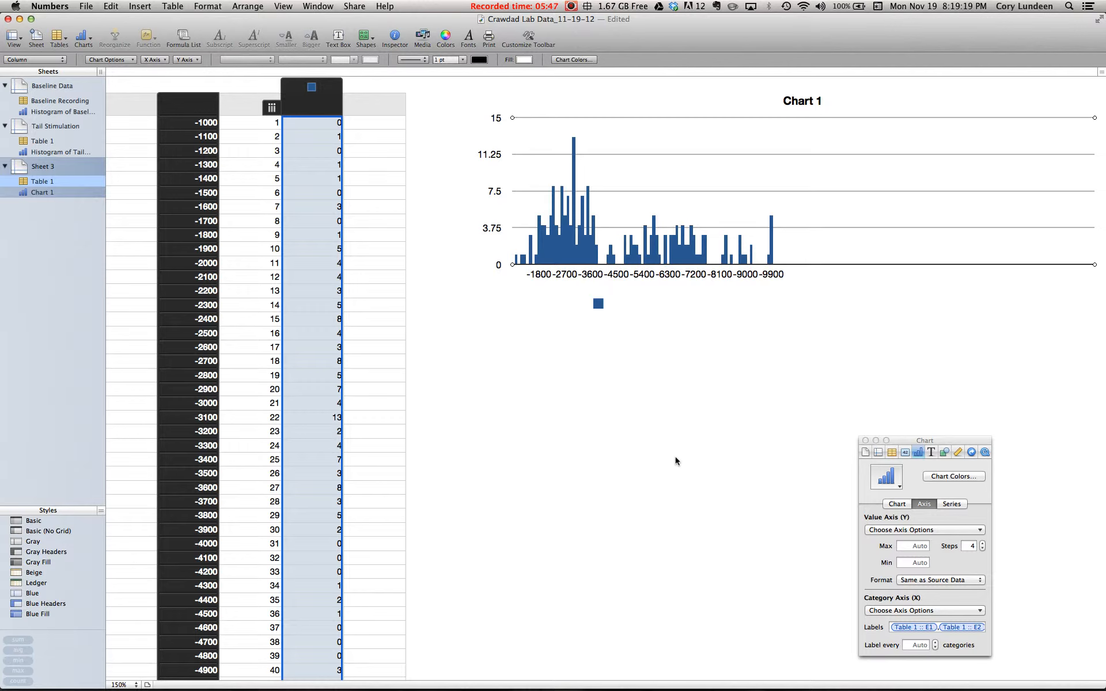
# Shorten the chart's data range in column G so it ends at row 92, the -10000 bin
pyautogui.scroll(-15, 527, 427)
pyautogui.scroll(10, 517, 416)
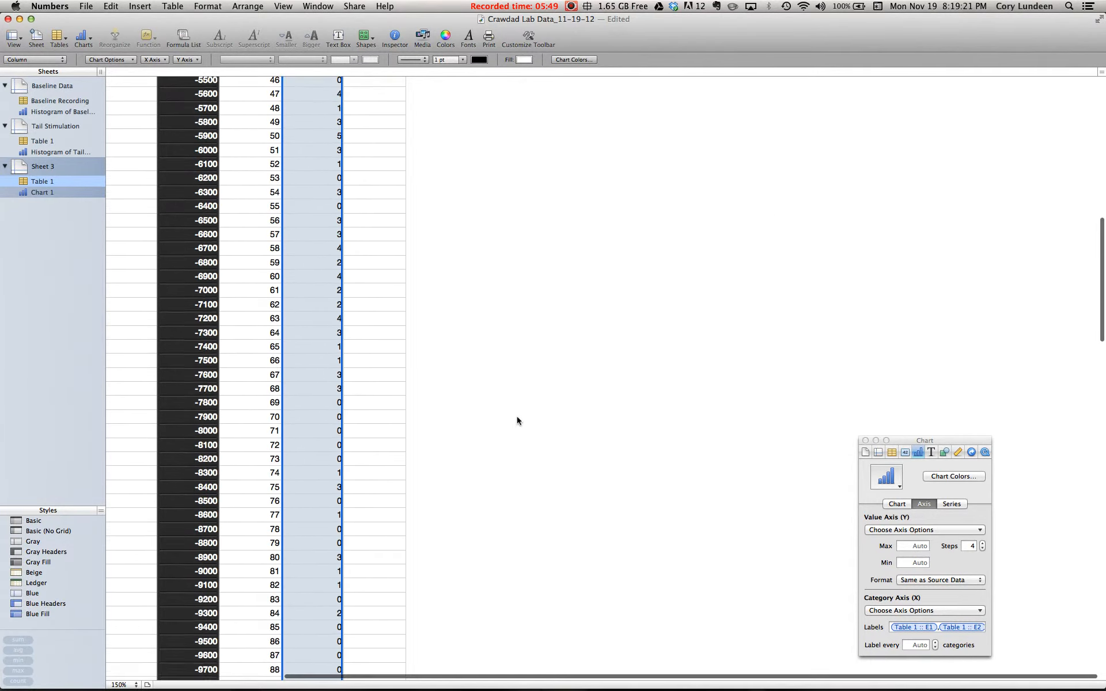
pyautogui.scroll(5, 542, 409)
pyautogui.scroll(-15, 523, 410)
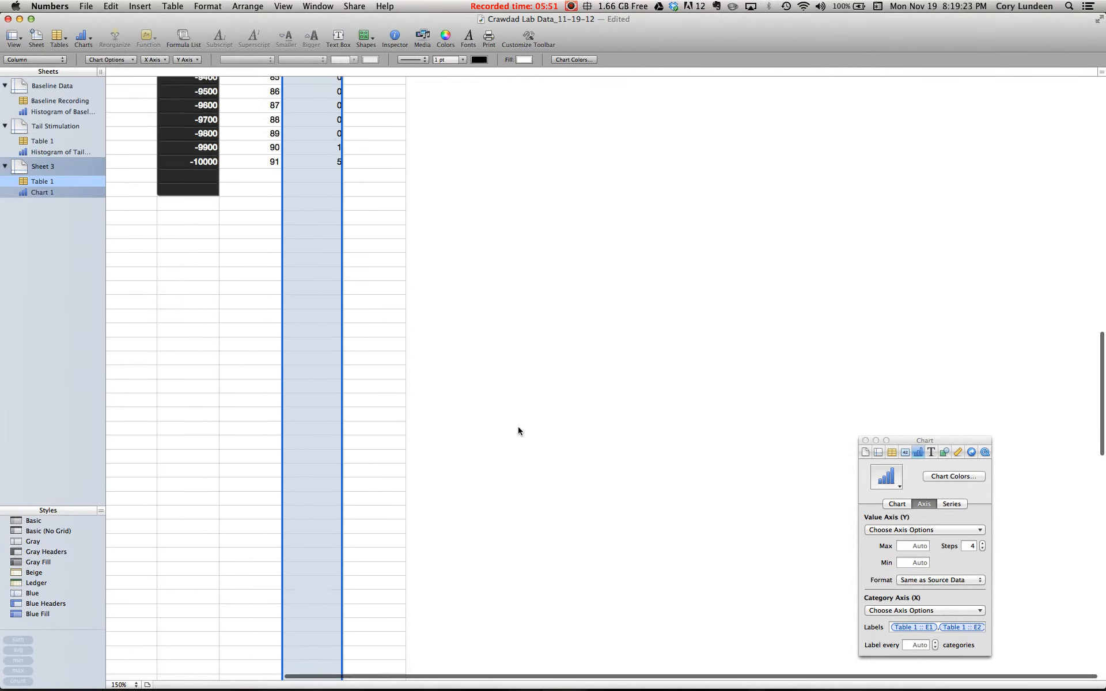
pyautogui.scroll(-15, 436, 513)
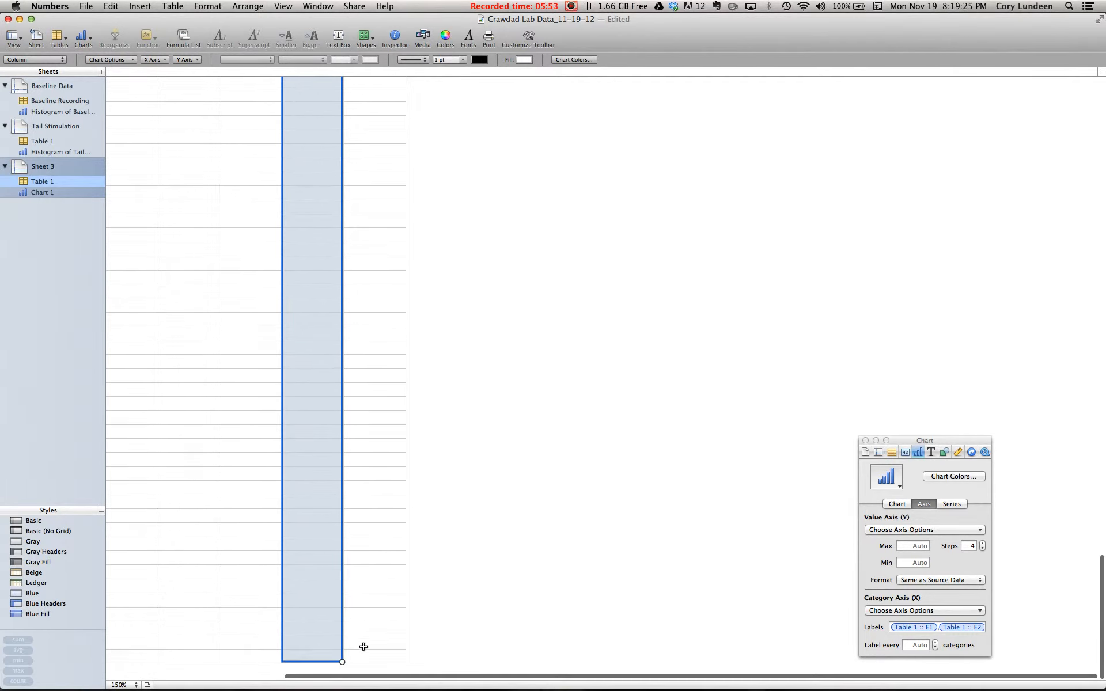
pyautogui.moveTo(342, 659); pyautogui.dragTo(345, 525)
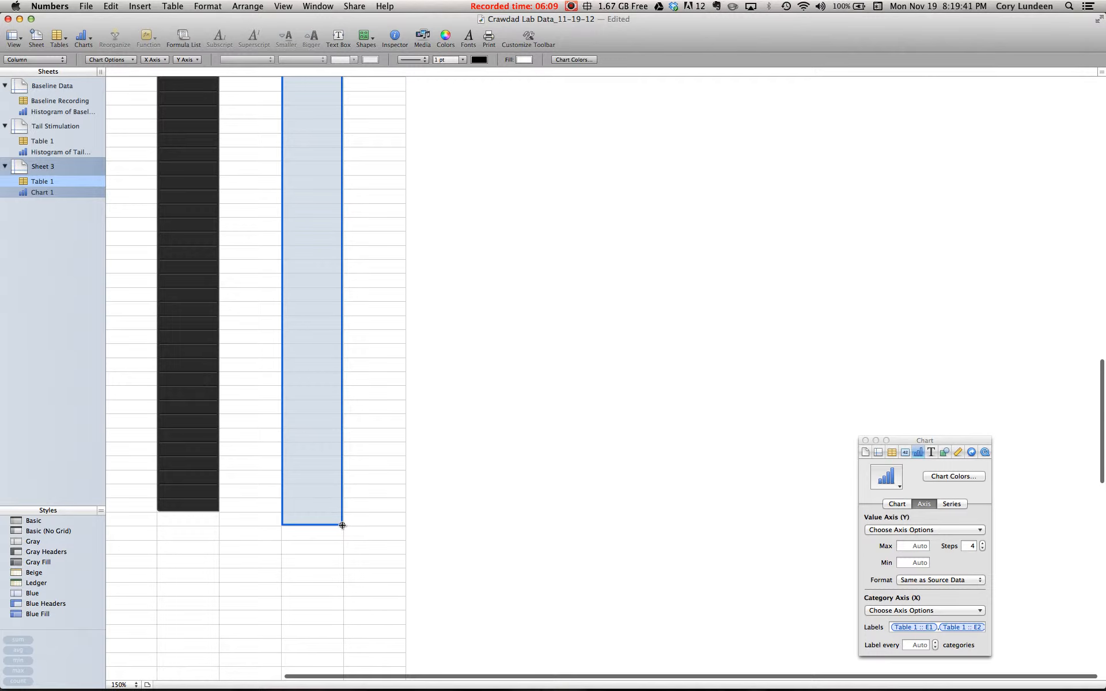
pyautogui.moveTo(325, 301); pyautogui.dragTo(339, 225)
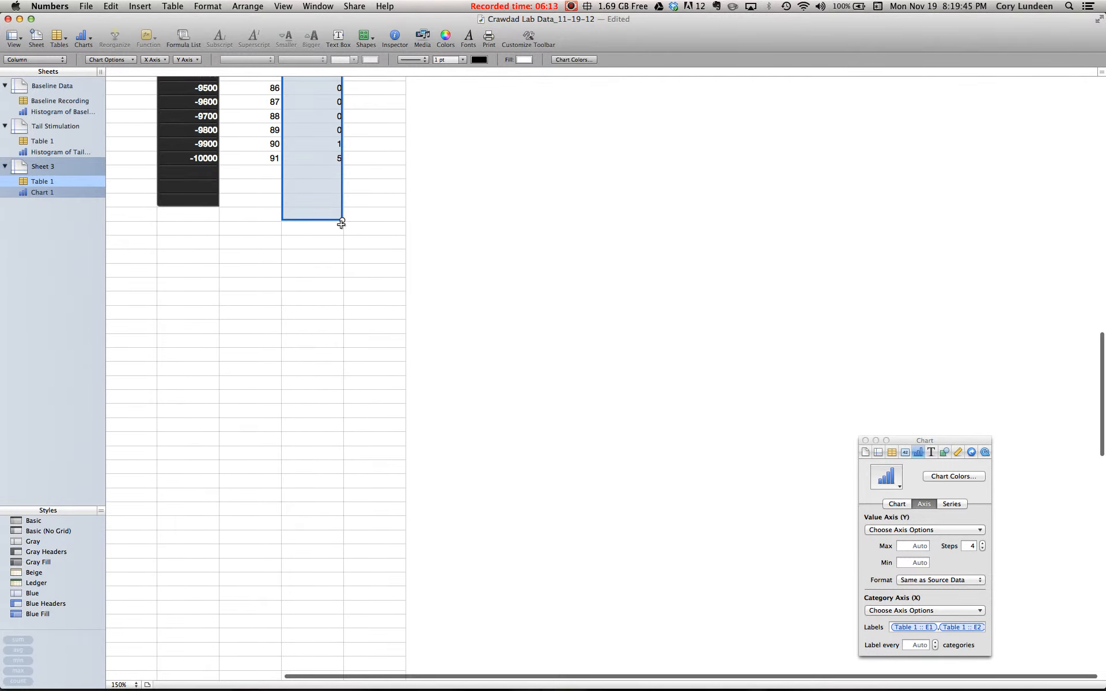
pyautogui.moveTo(341, 172); pyautogui.dragTo(342, 164)
pyautogui.scroll(20, 700, 367)
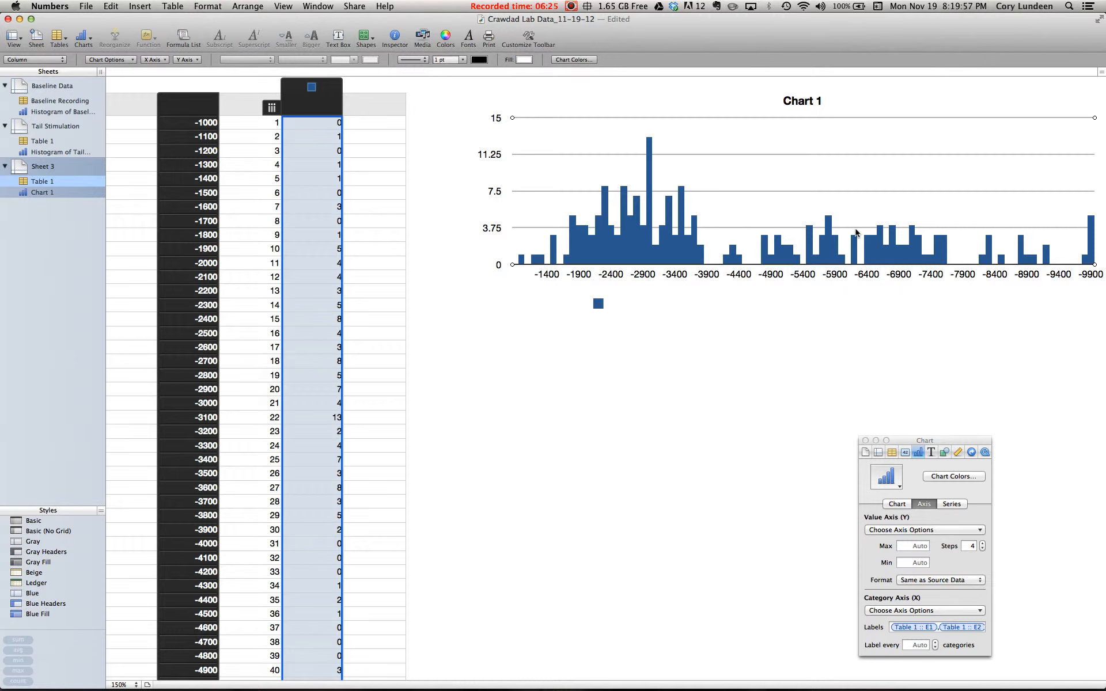
# Look at the Histogram of Baseline Crawdad Data chart for reference and return to Chart 1
pyautogui.click(76, 114)
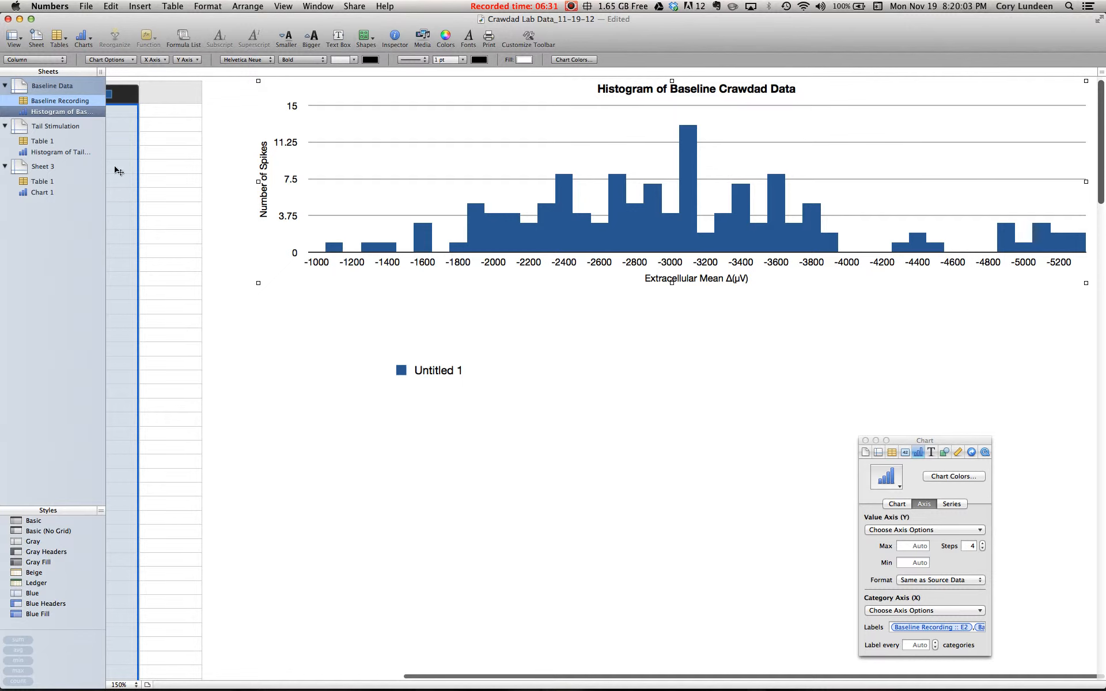
pyautogui.click(49, 193)
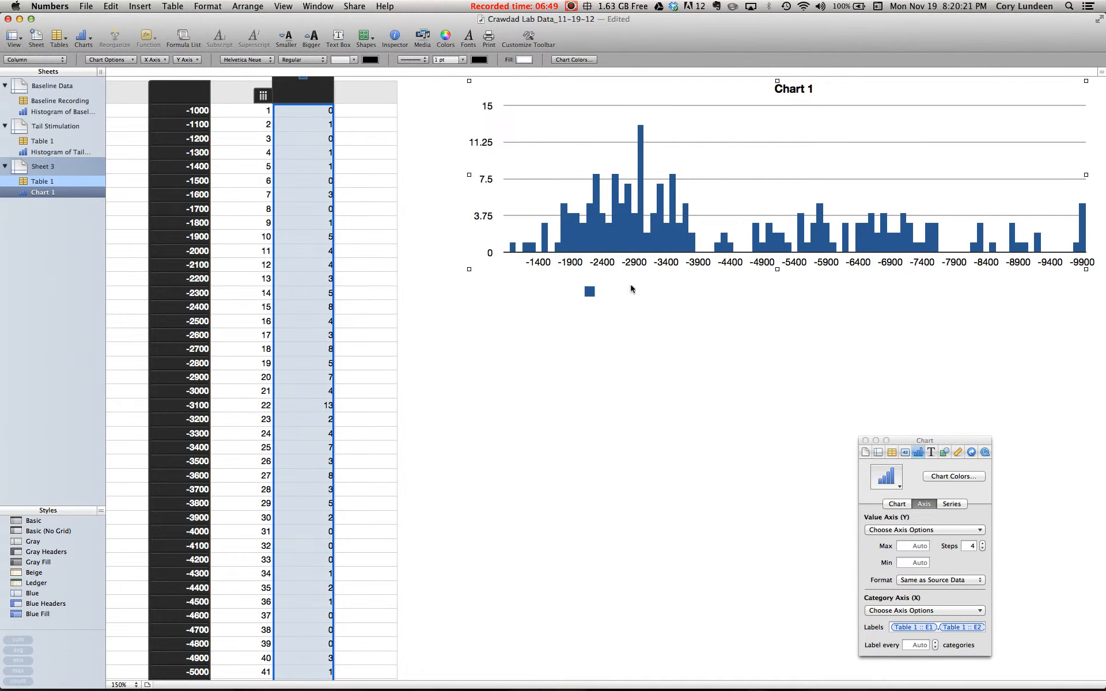
# Open the title, legend and bar format options of Chart 1
pyautogui.hscroll(3, 631, 286)
pyautogui.click(668, 390)
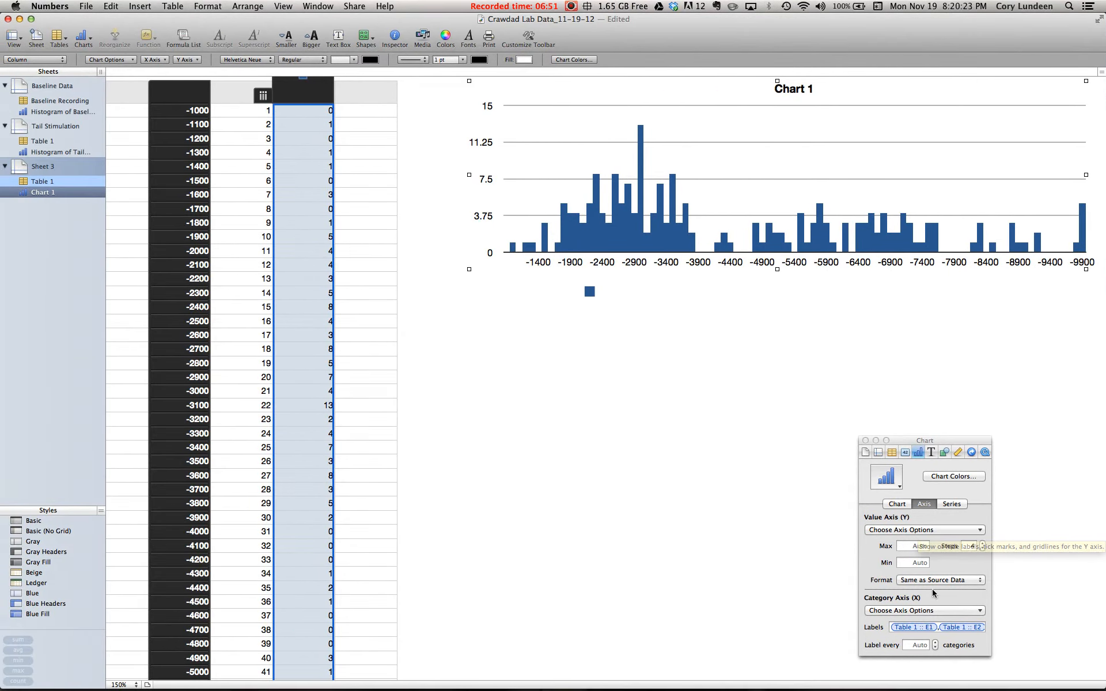
pyautogui.click(897, 504)
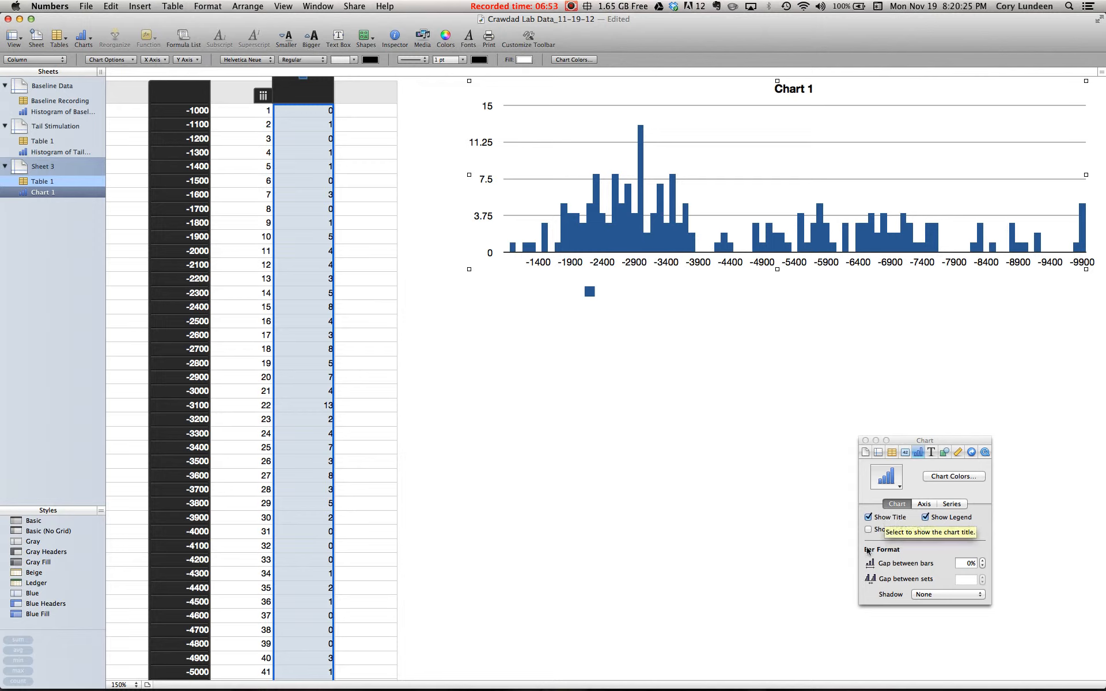